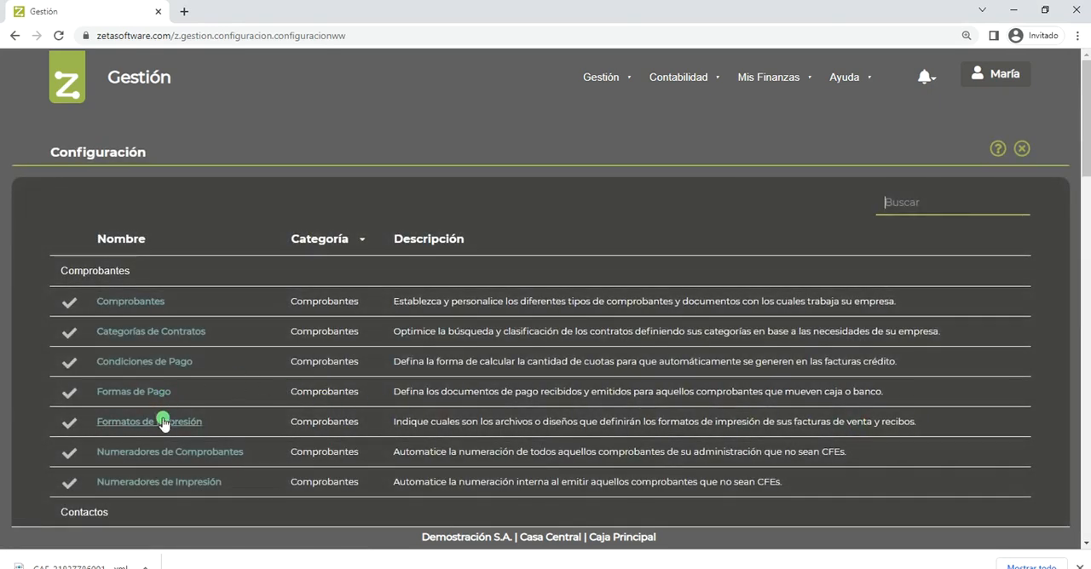
# - Open the e-Facturas print format for modification from the Formatos de Impresión configuration
pyautogui.click(166, 423)
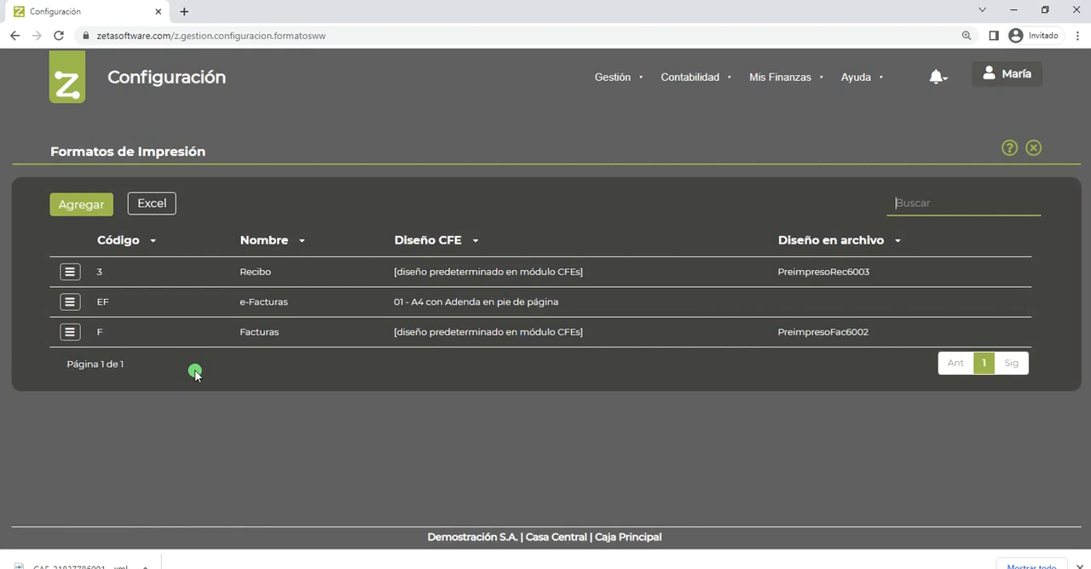
pyautogui.click(70, 302)
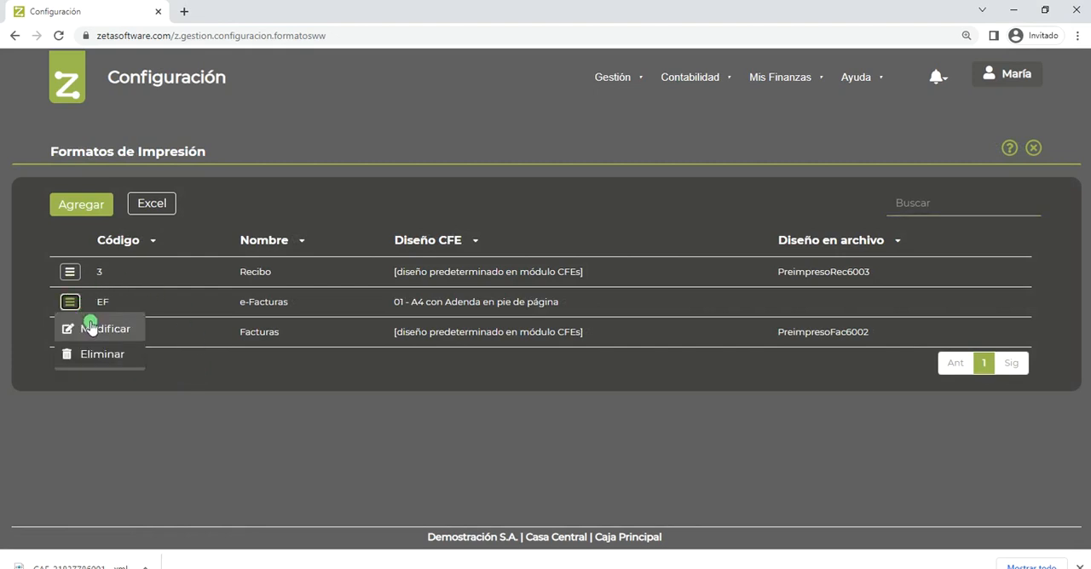
pyautogui.click(90, 328)
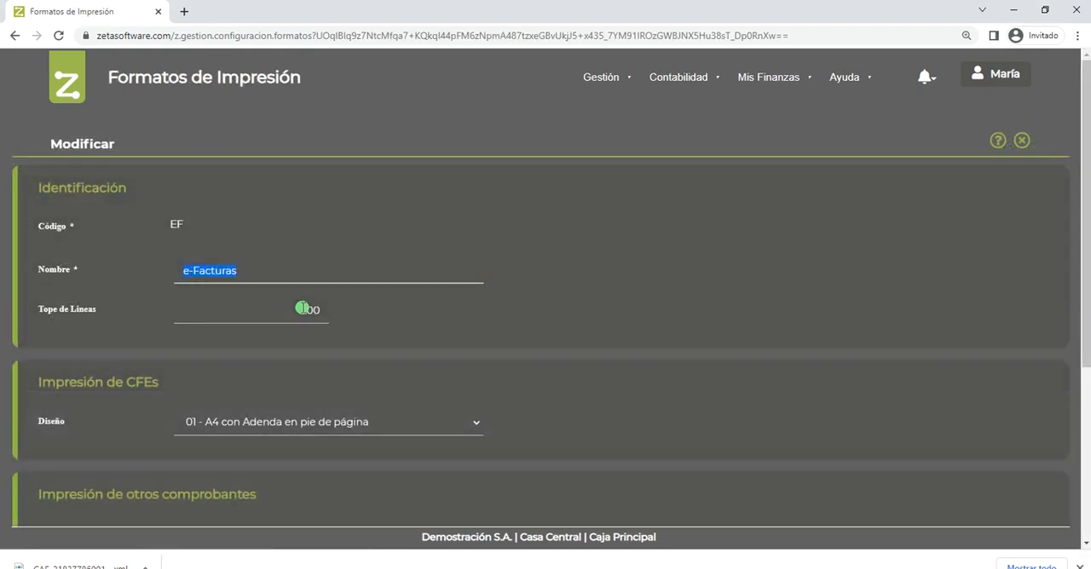
# - Switch the CFE design to 02 - A4 con Adenda en detalle and back to 01 - A4 con Adenda en pie de página
pyautogui.click(335, 424)
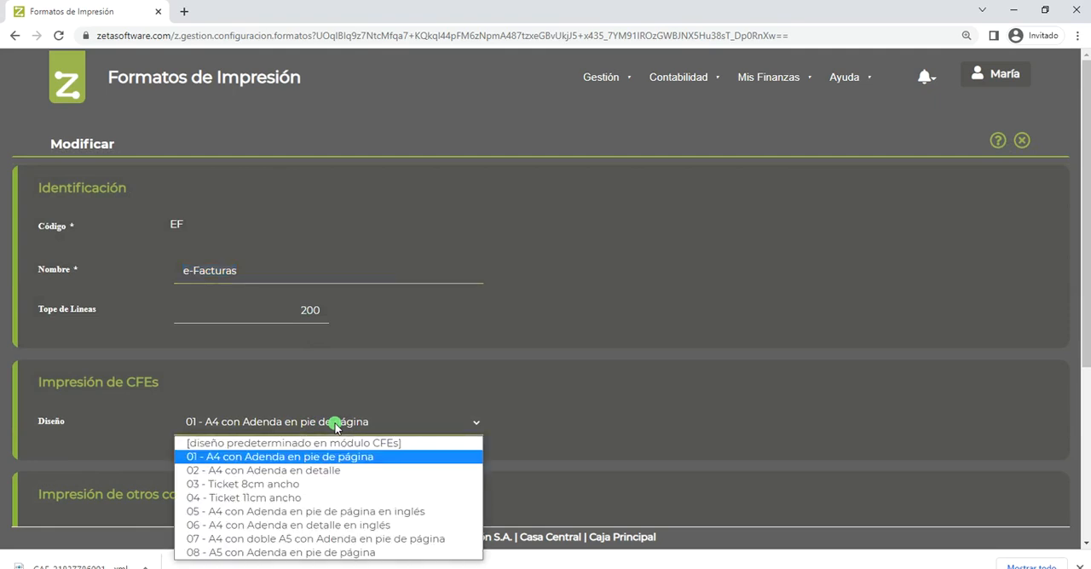
pyautogui.click(330, 474)
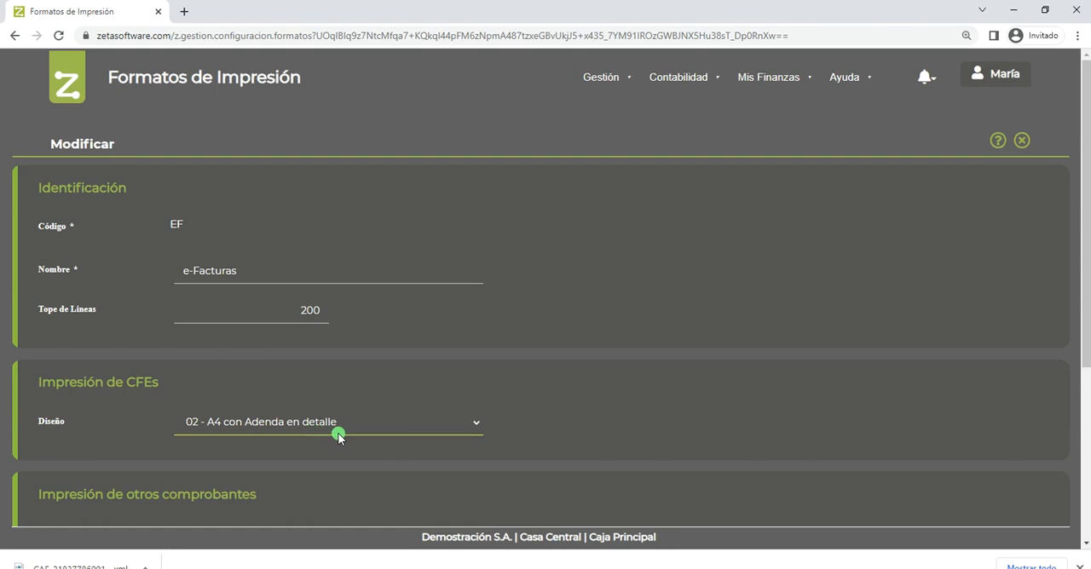
pyautogui.click(340, 428)
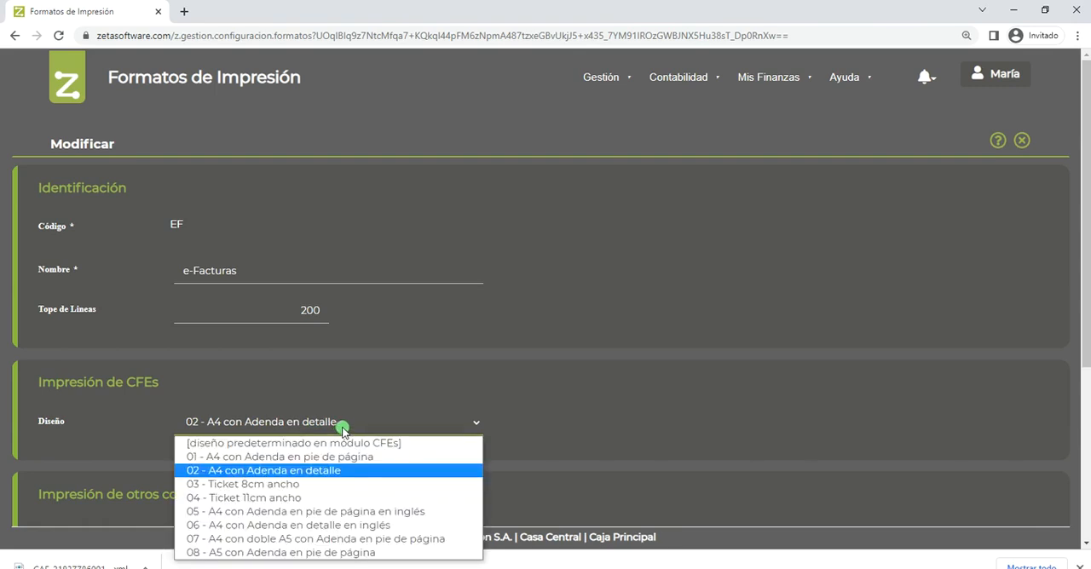
pyautogui.click(341, 459)
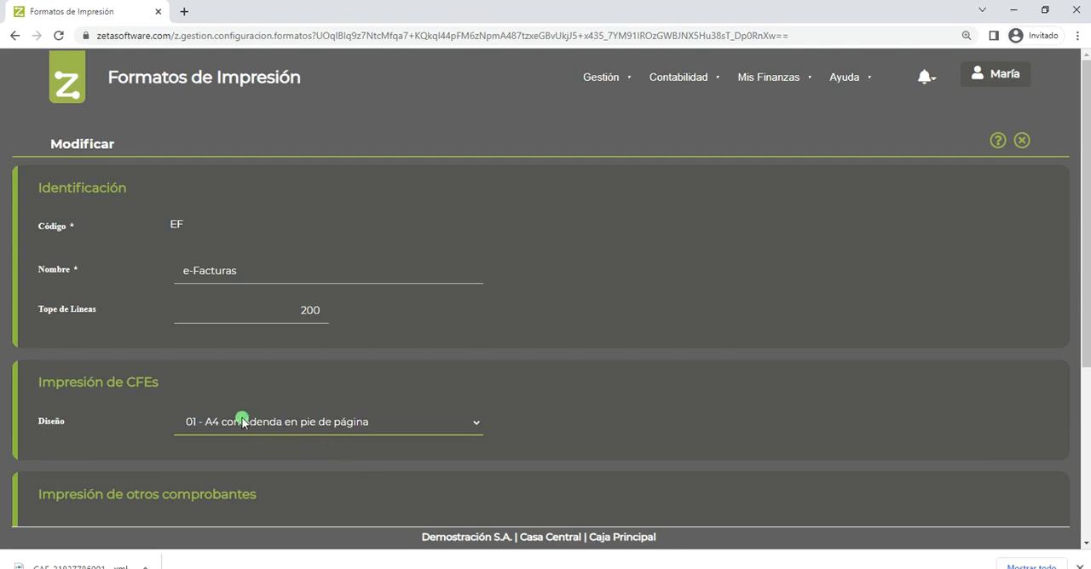
# - Set the CFE design of the e-Facturas format to 02 - A4 con Adenda en detalle and save the format
pyautogui.click(395, 436)
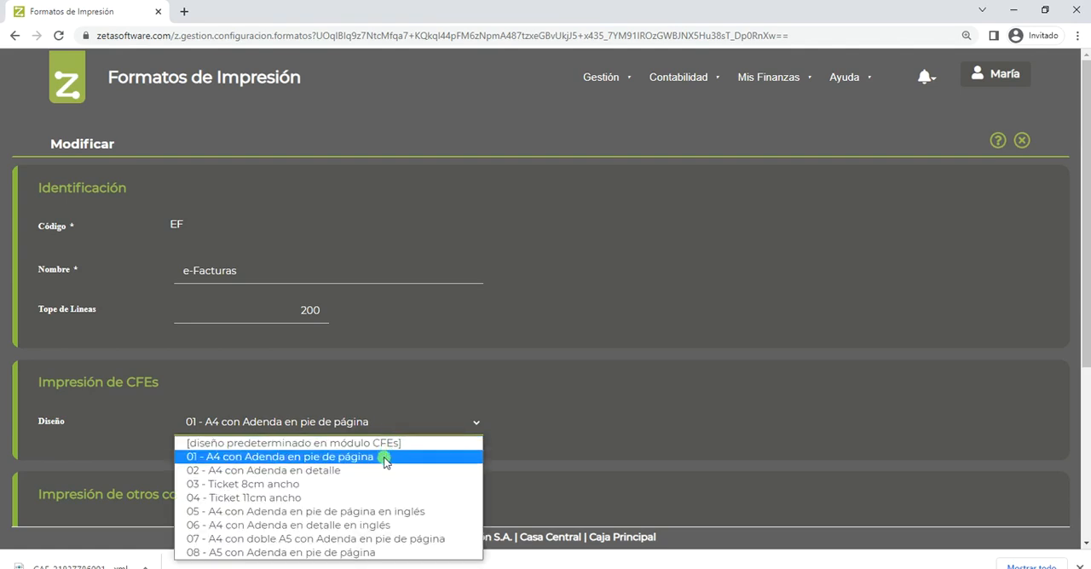
pyautogui.click(379, 472)
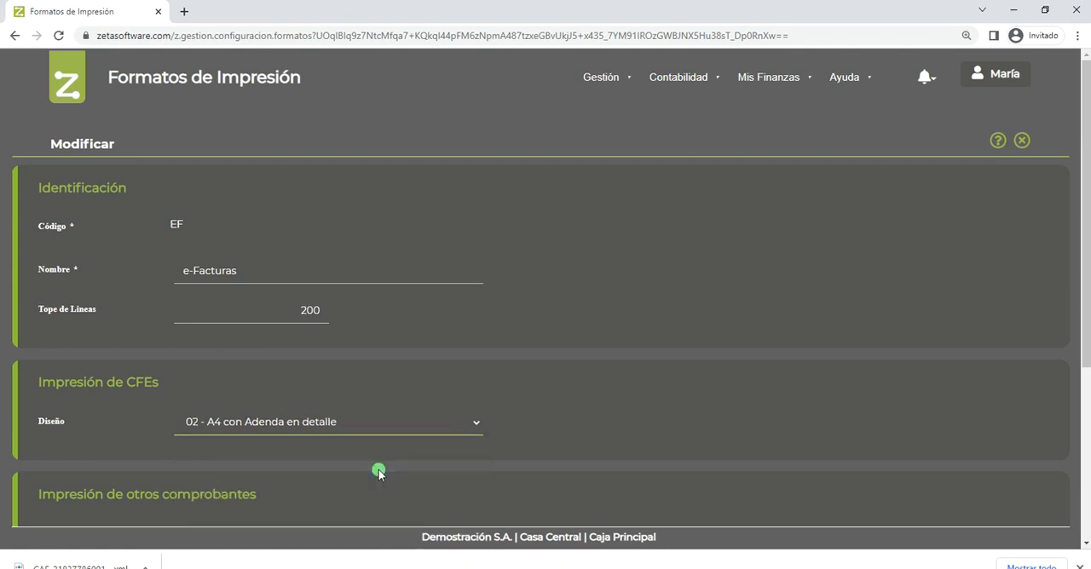
pyautogui.scroll(-3, 299, 461)
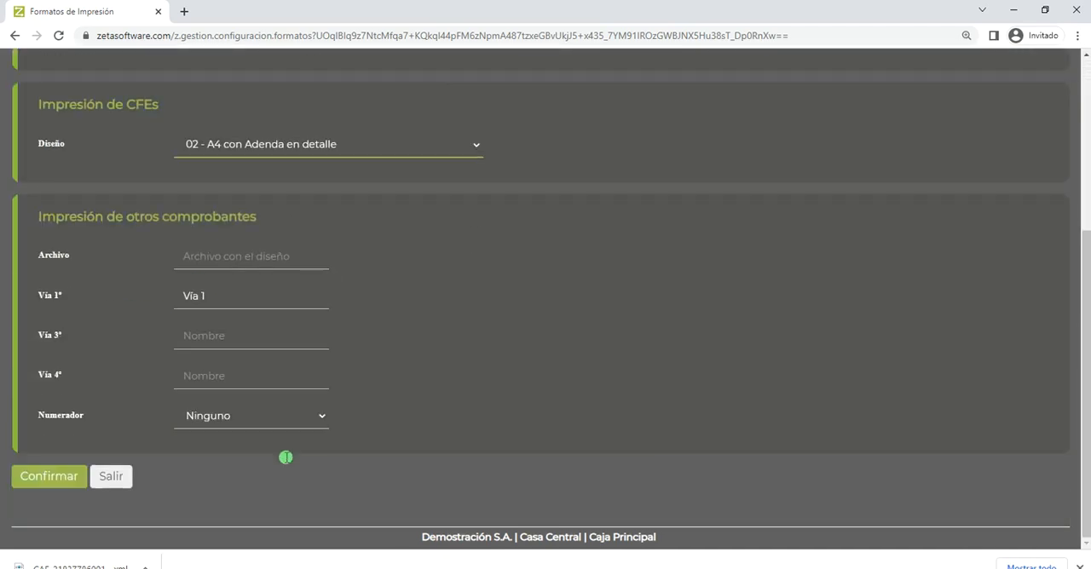
pyautogui.click(58, 475)
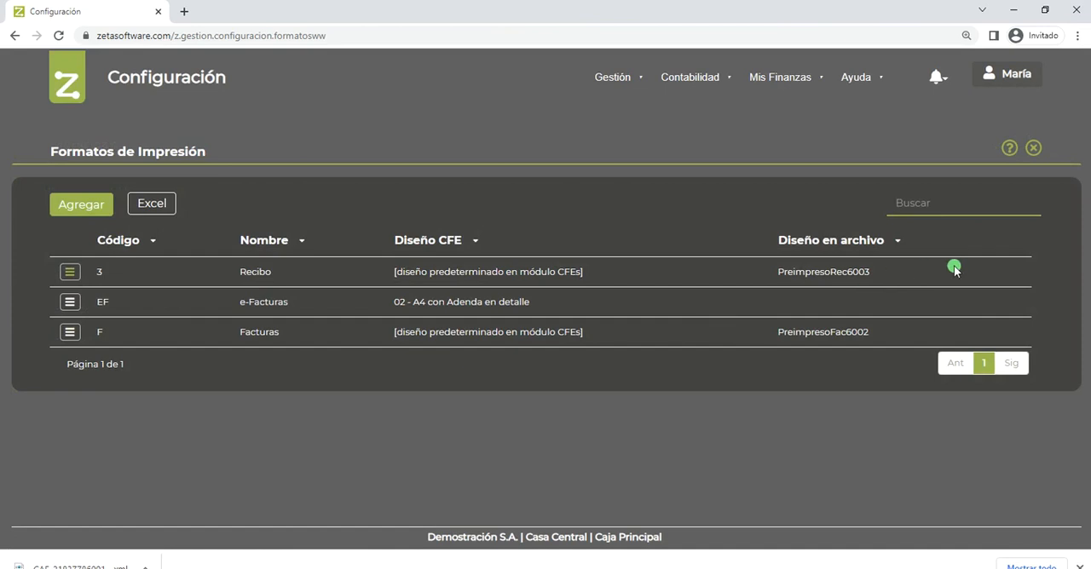
# - Open the Consumidor Final cash sale totalling 24.189,00 from the Ventas y Devoluciones vouchers
pyautogui.click(615, 81)
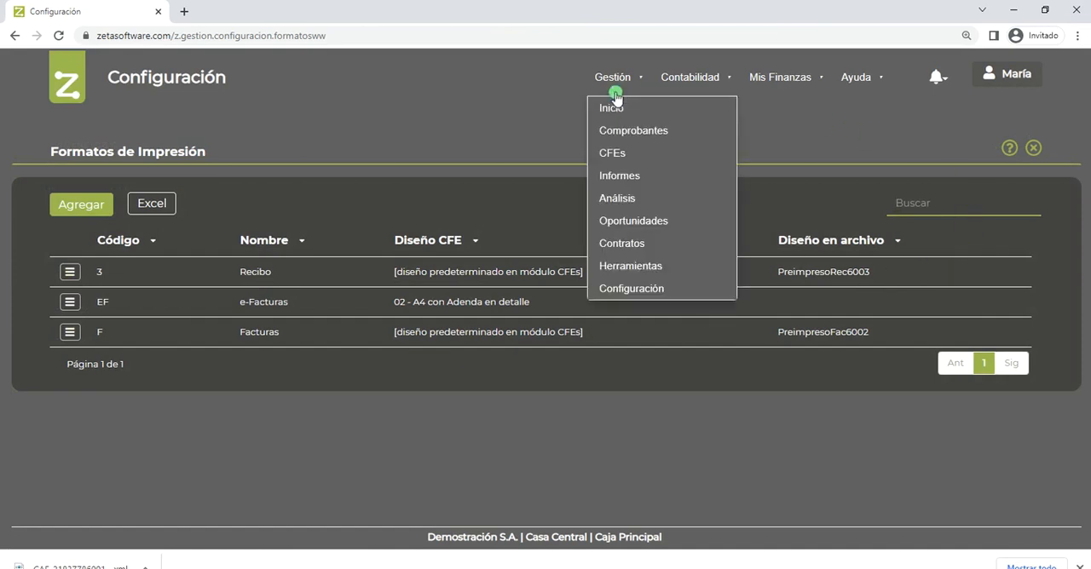
pyautogui.click(617, 131)
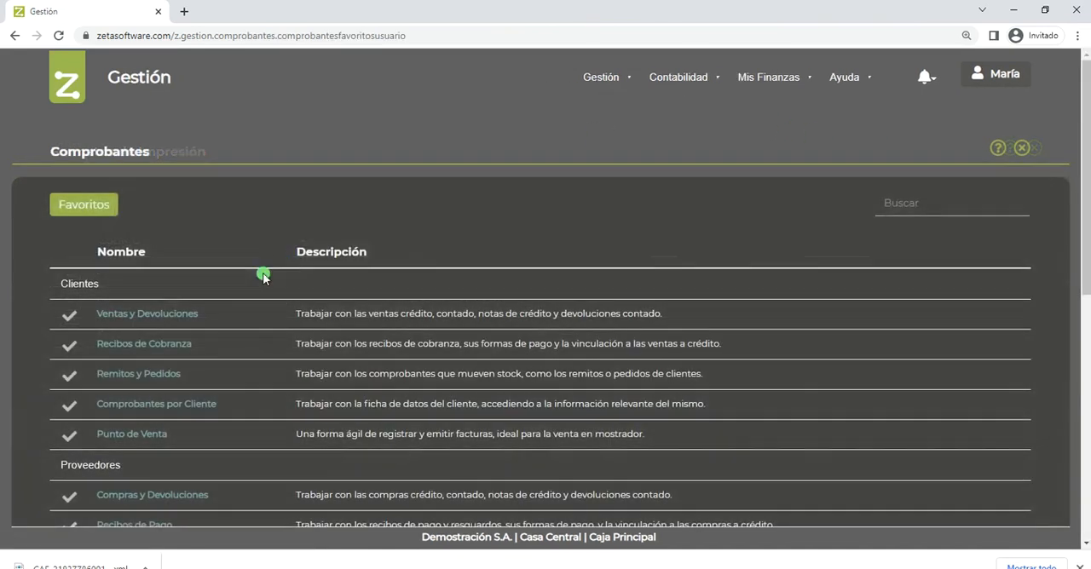
pyautogui.click(174, 315)
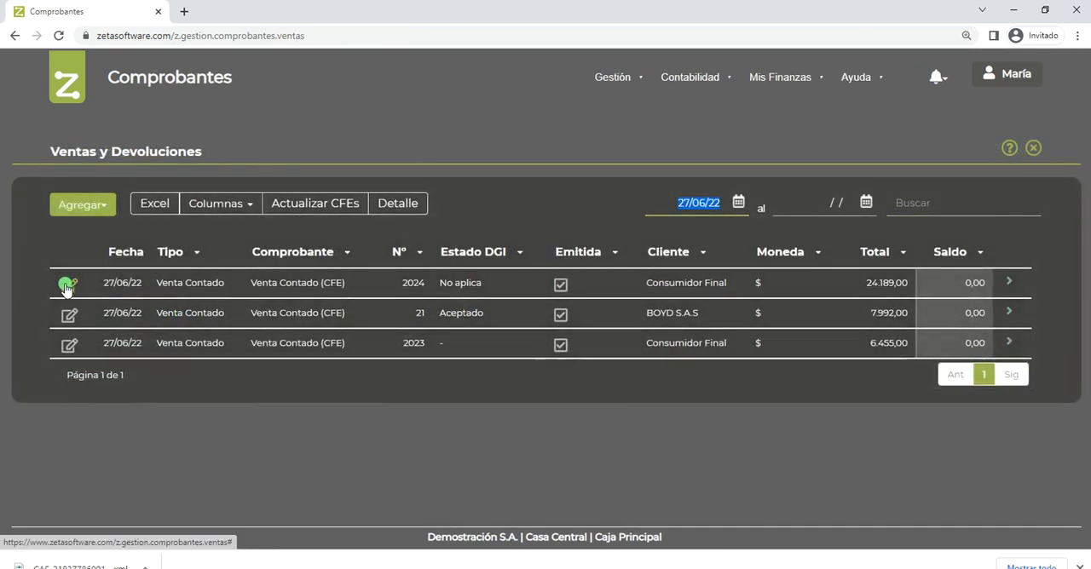
pyautogui.click(68, 287)
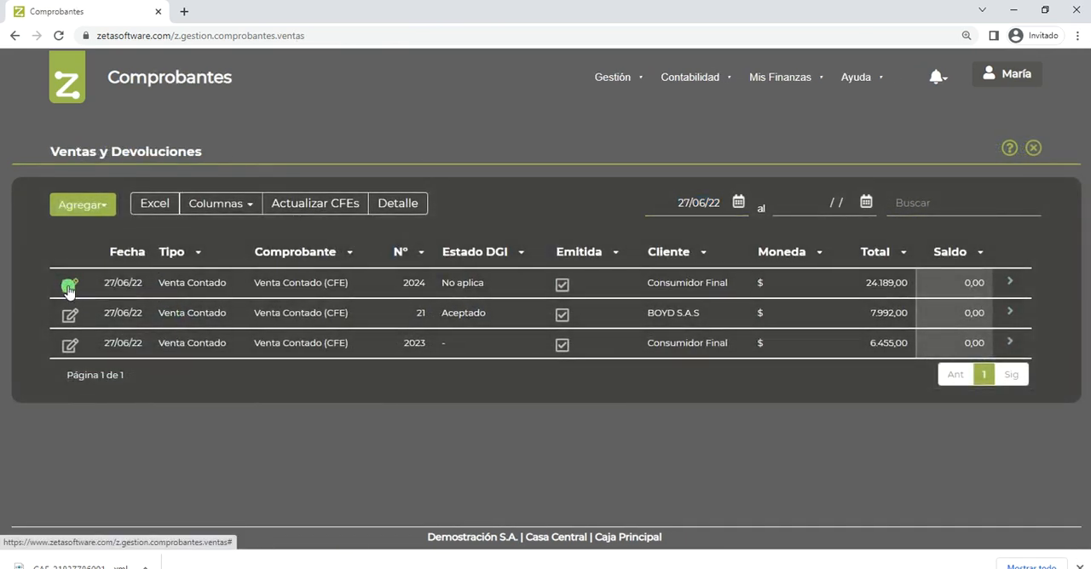
# - View the notes and additional fields of the sale voucher, and return to the voucher data
pyautogui.scroll(-3, 265, 305)
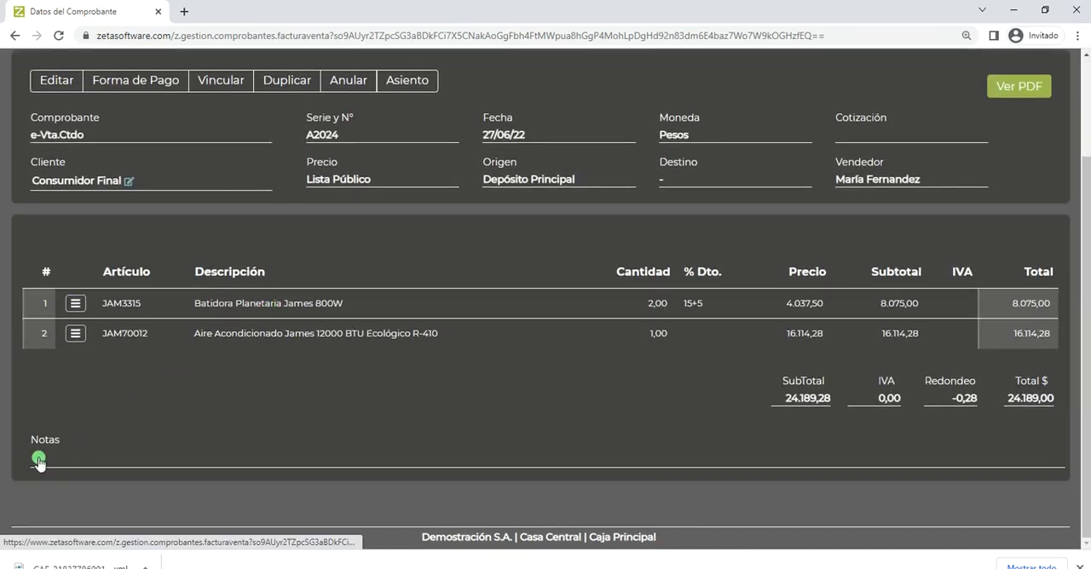
pyautogui.click(39, 461)
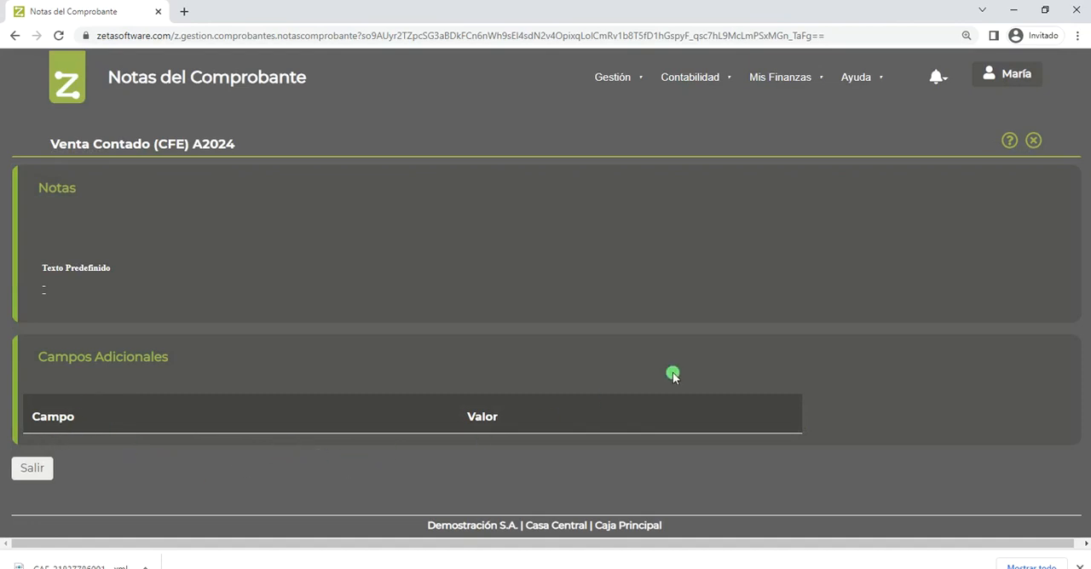
pyautogui.click(1034, 144)
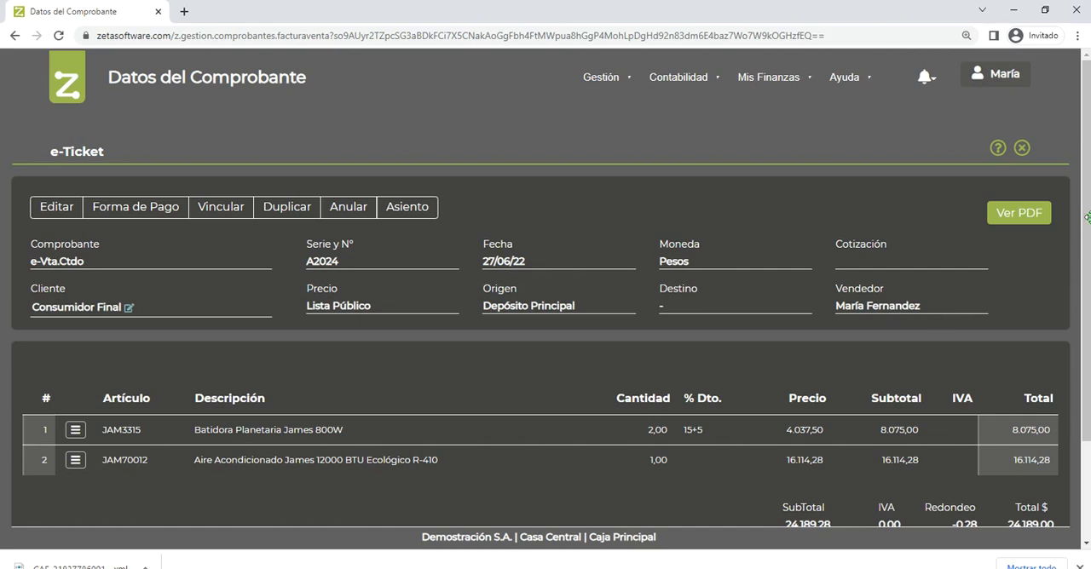
# - Display the voucher's PDF and examine its issue and due dates, article codes, totals and Adenda section
pyautogui.click(1027, 213)
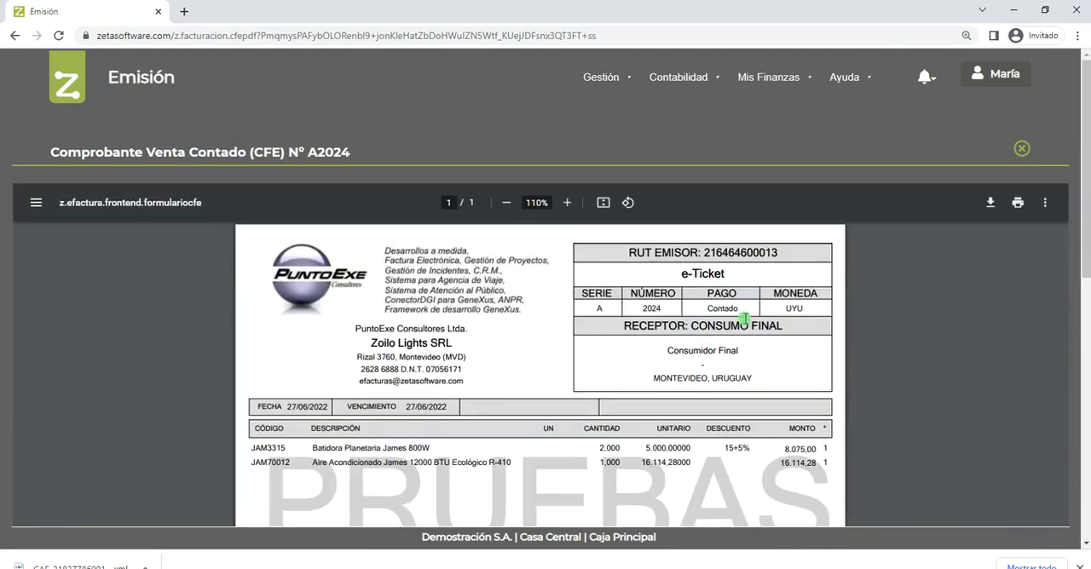
pyautogui.scroll(-1, 744, 318)
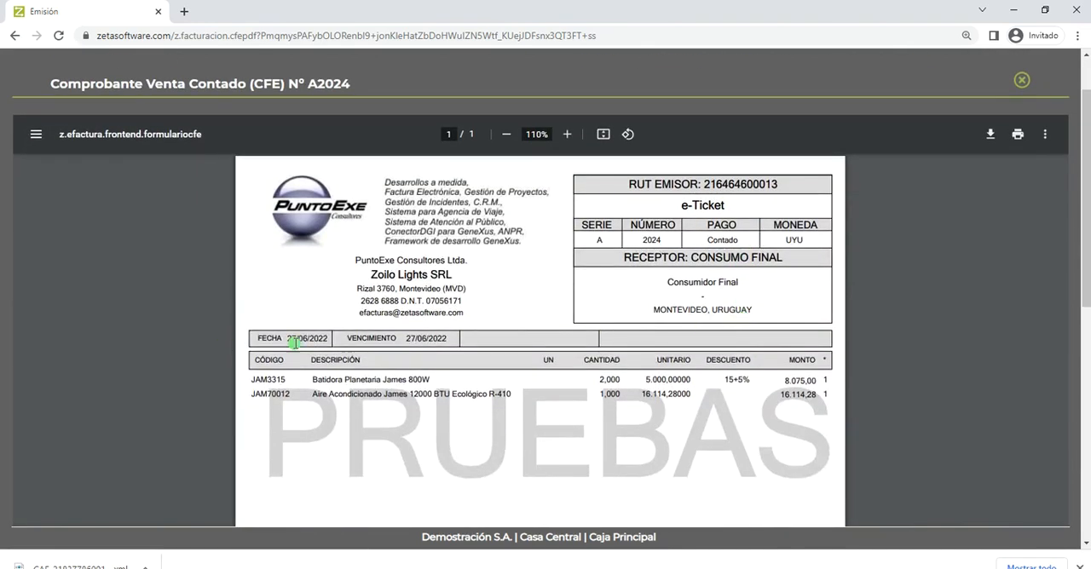
pyautogui.moveTo(409, 341); pyautogui.dragTo(442, 341)
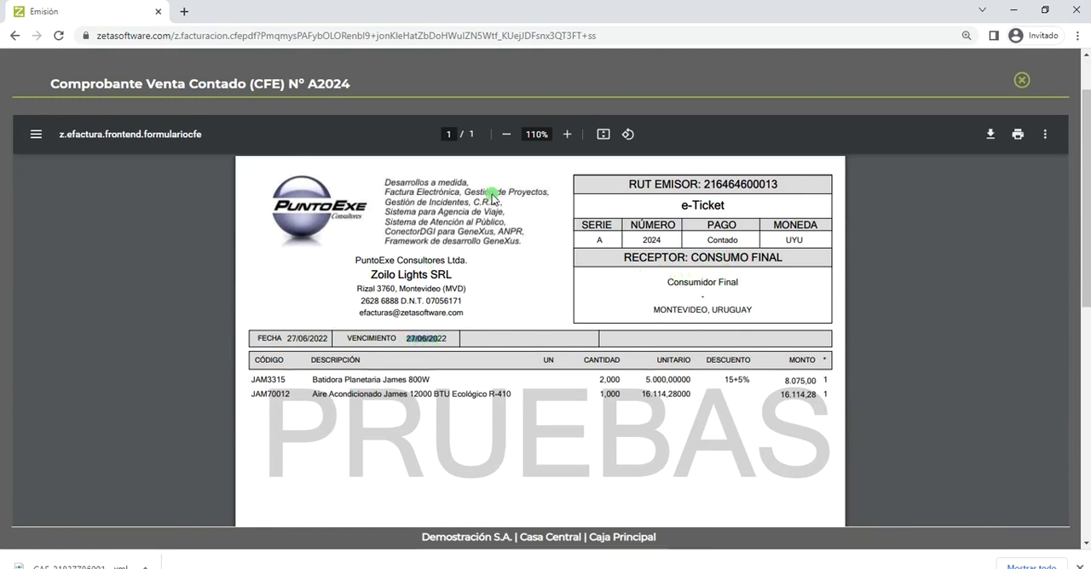
pyautogui.scroll(-1, 555, 382)
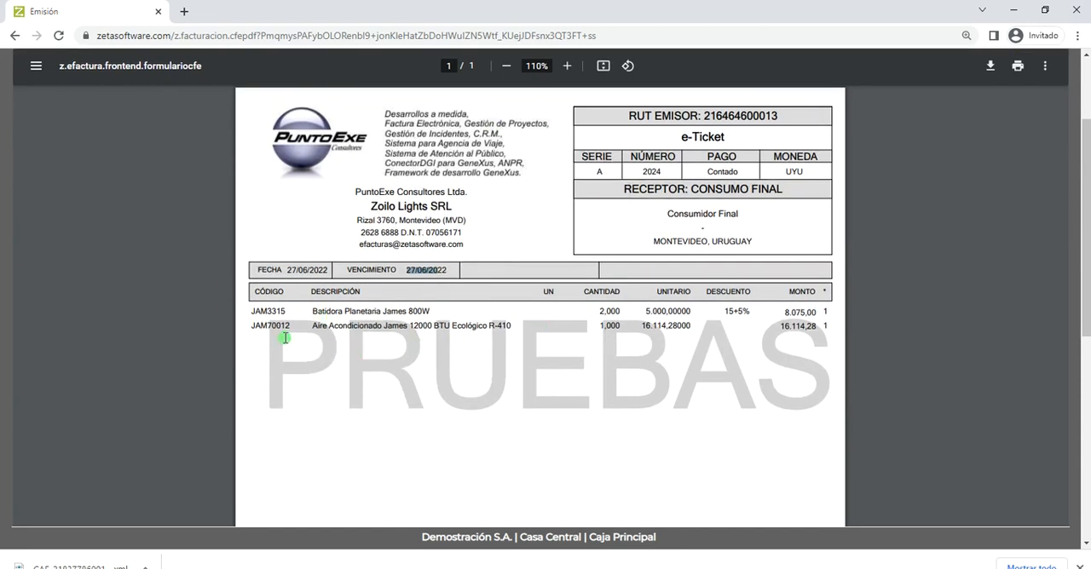
pyautogui.moveTo(247, 327); pyautogui.dragTo(281, 327)
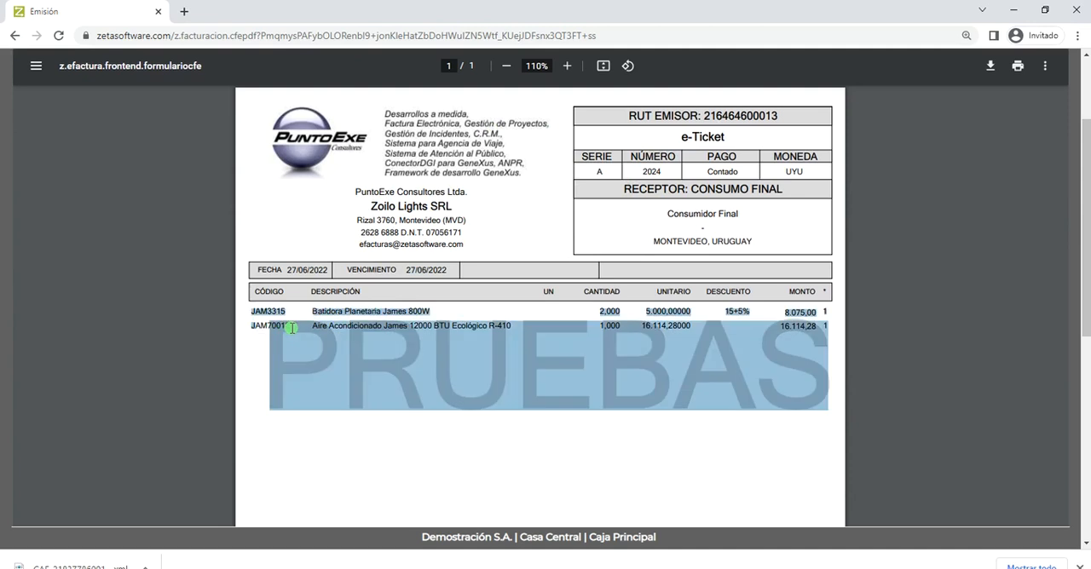
pyautogui.click(290, 328)
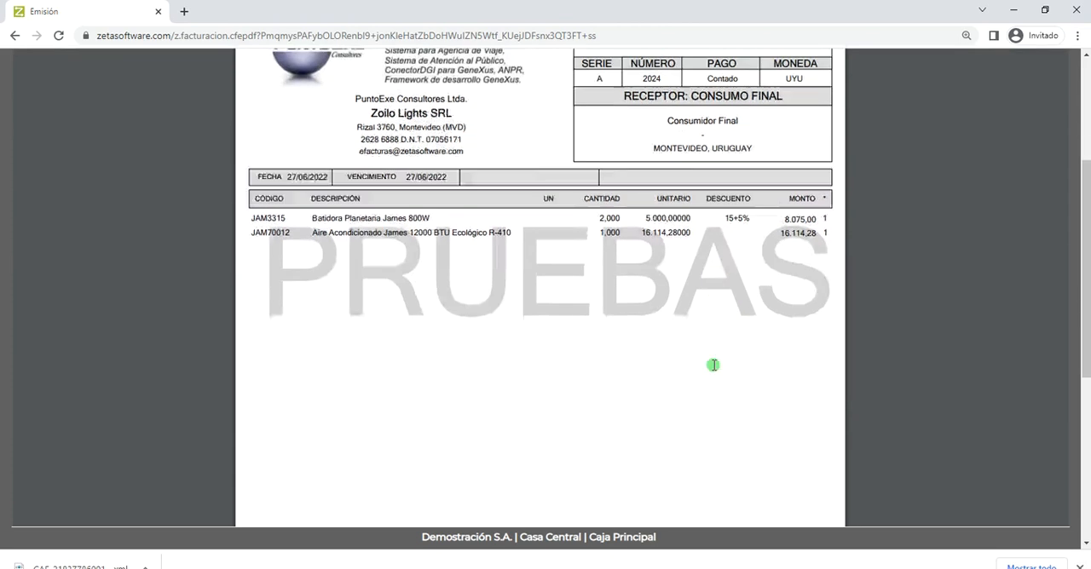
pyautogui.scroll(-5, 713, 366)
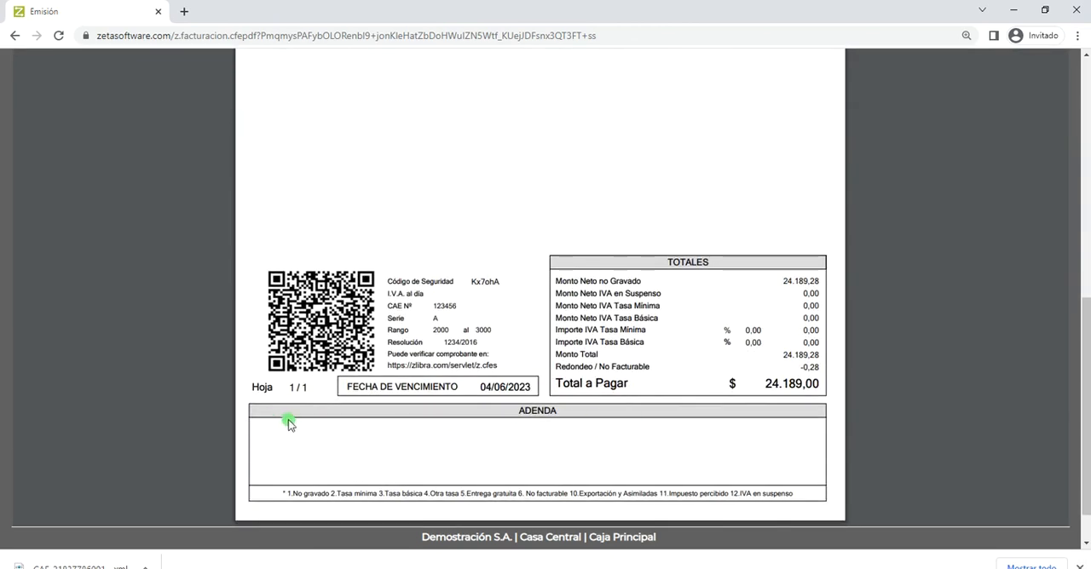
pyautogui.scroll(3, 422, 273)
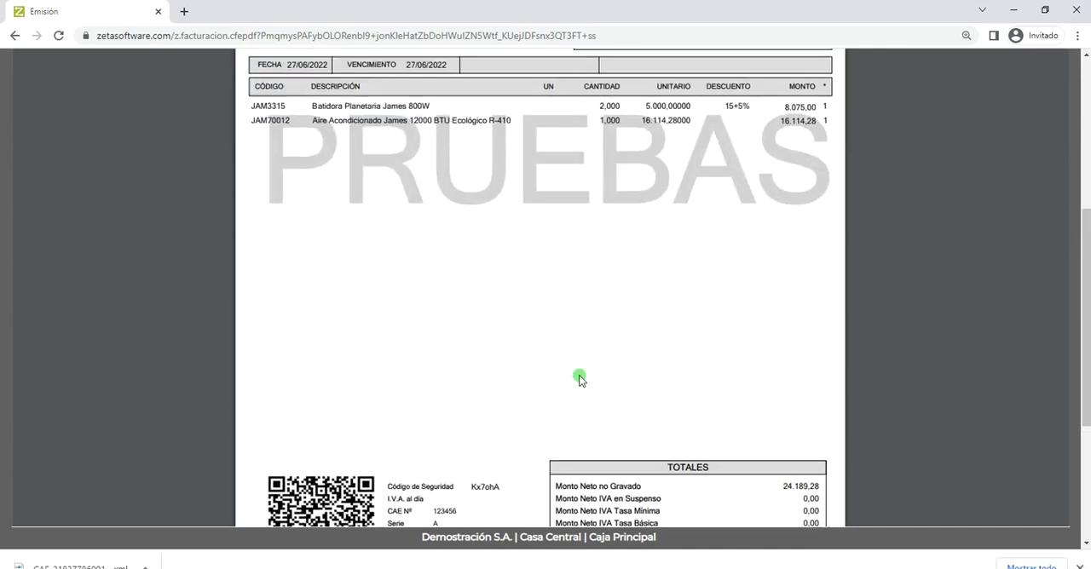
pyautogui.scroll(3, 580, 379)
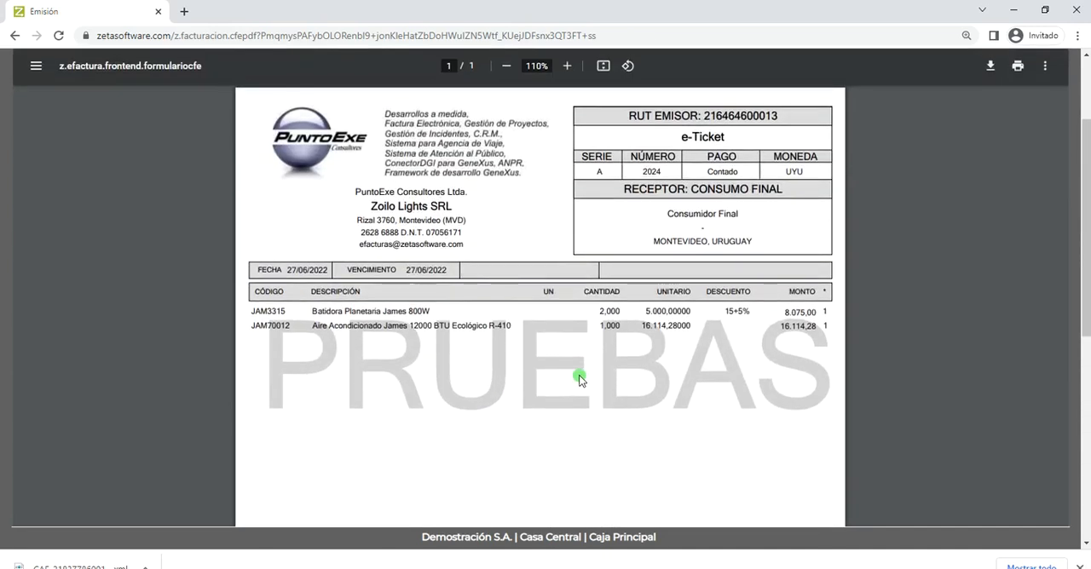
pyautogui.scroll(3, 580, 379)
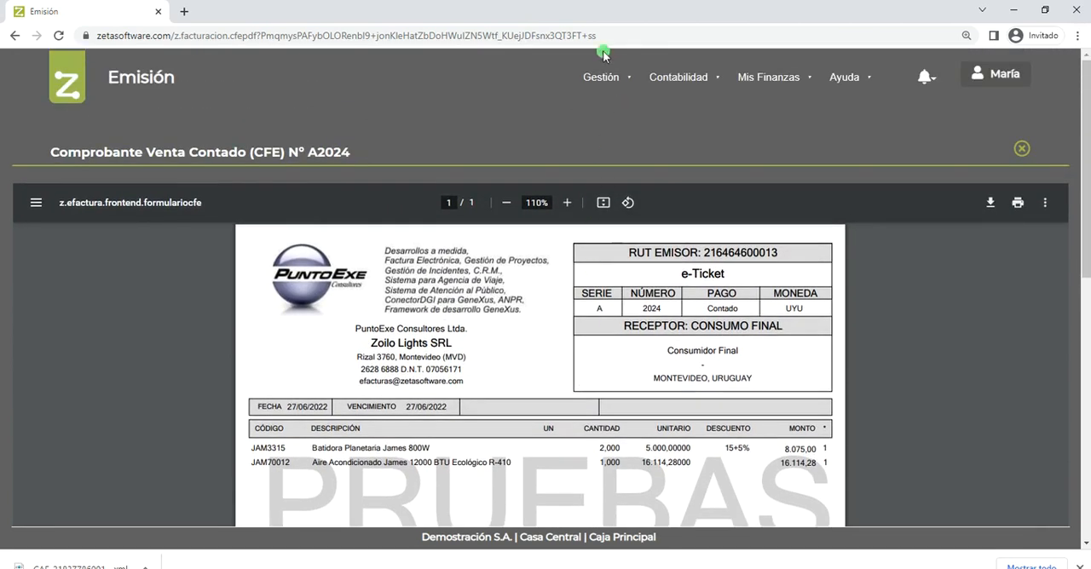
# - Open the Gestión configuration page in a new browser tab and switch to that tab
pyautogui.click(601, 77)
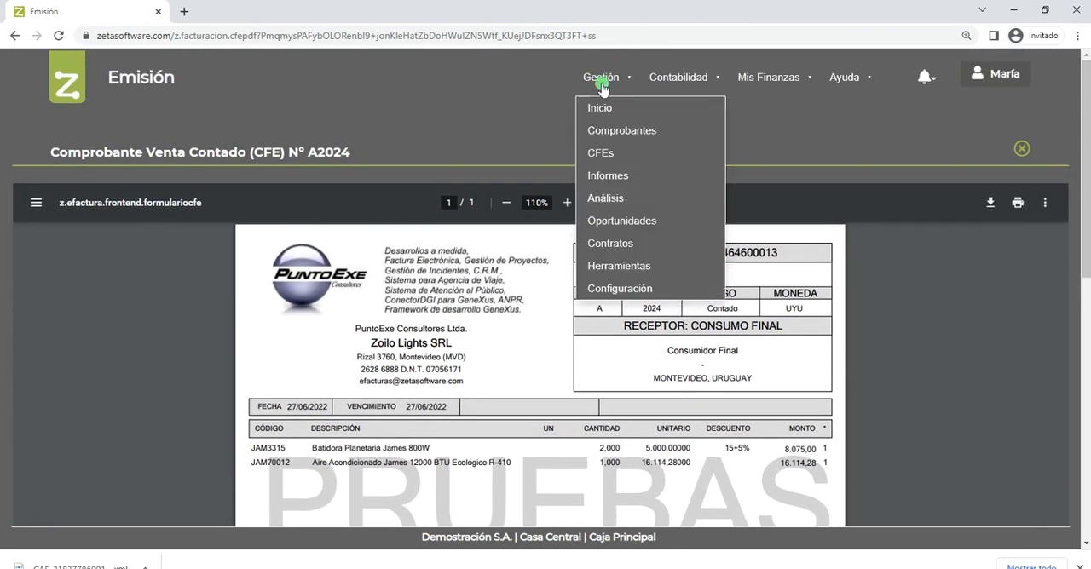
pyautogui.rightClick(613, 290)
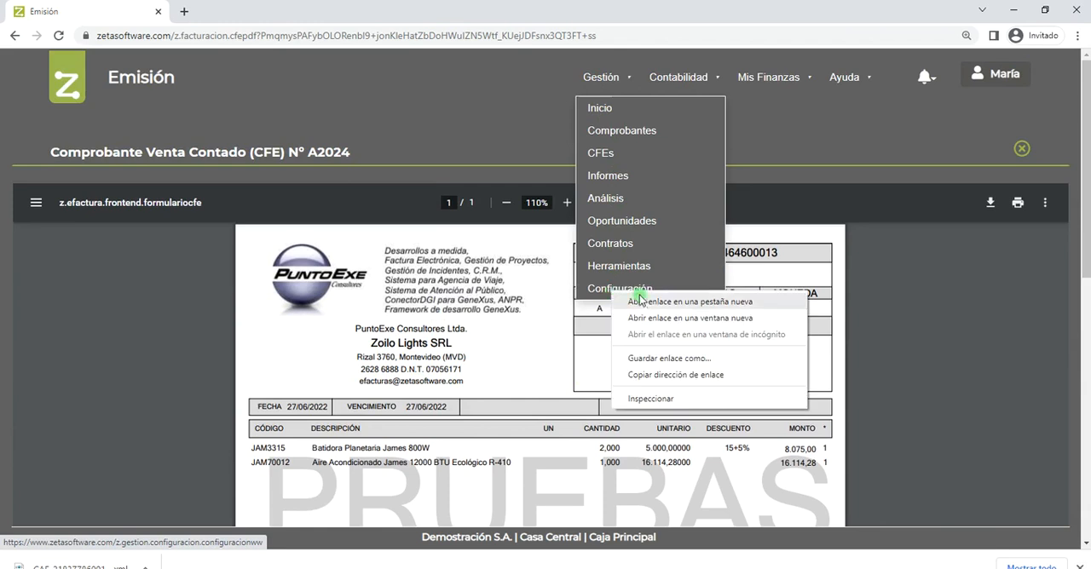
pyautogui.click(640, 301)
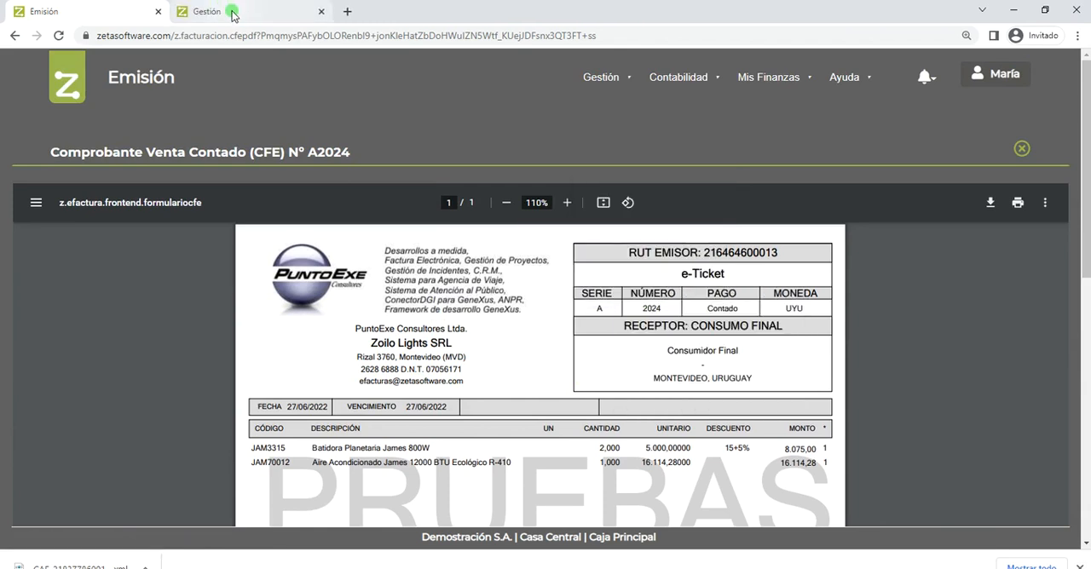
pyautogui.click(232, 15)
# - Search the configuration for "param", open Parámetros y Preferencias de CFEs, and review its article code, barcode and Adenda sections
pyautogui.click(945, 214)
pyautogui.write('param')
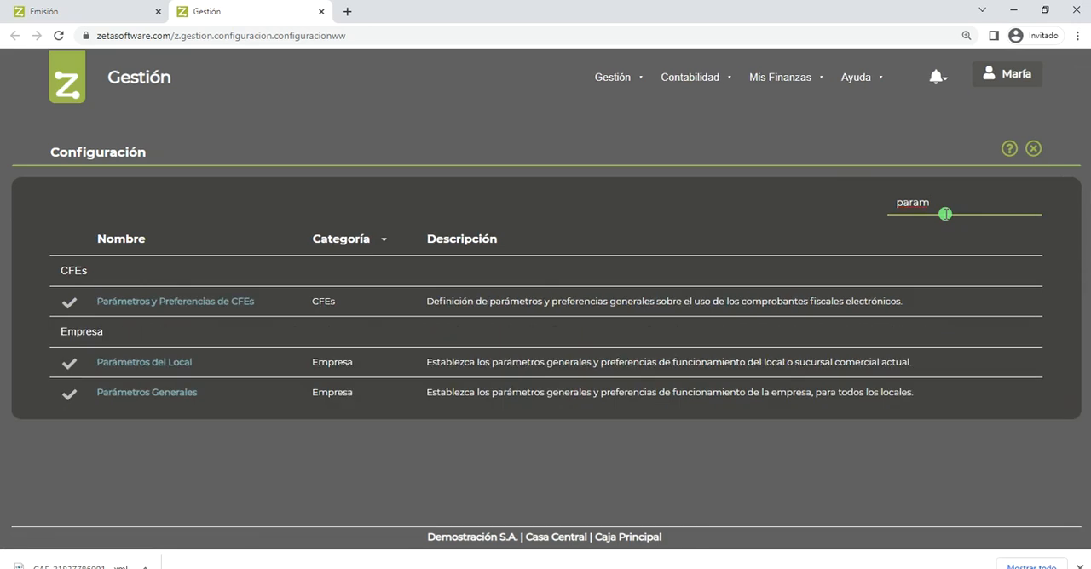
pyautogui.click(199, 302)
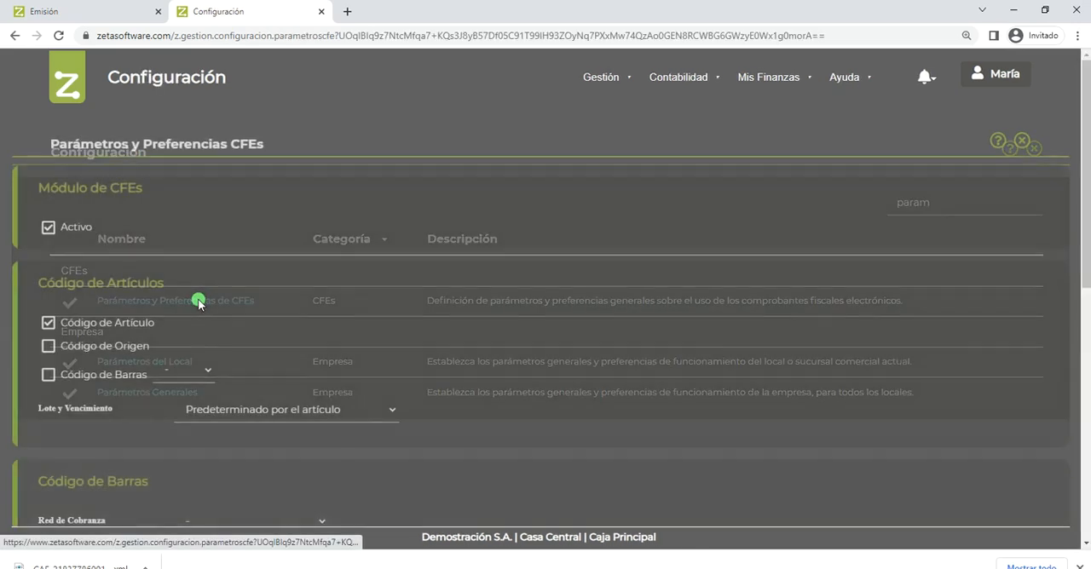
pyautogui.scroll(-3, 198, 302)
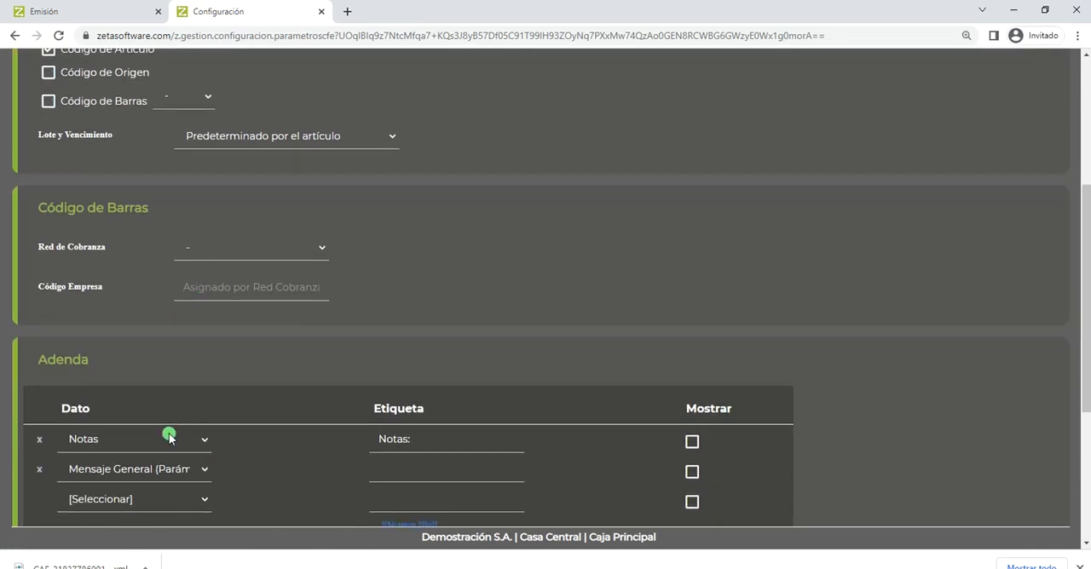
pyautogui.scroll(1, 175, 274)
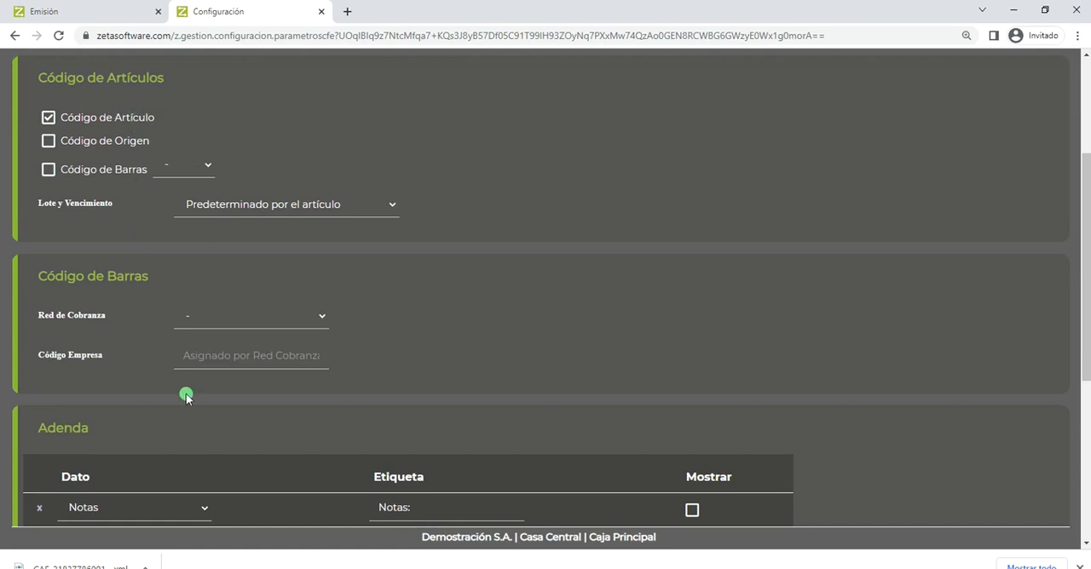
# - Examine the Adenda section and the data options offered for a new row, leaving the row unselected
pyautogui.scroll(-3, 187, 397)
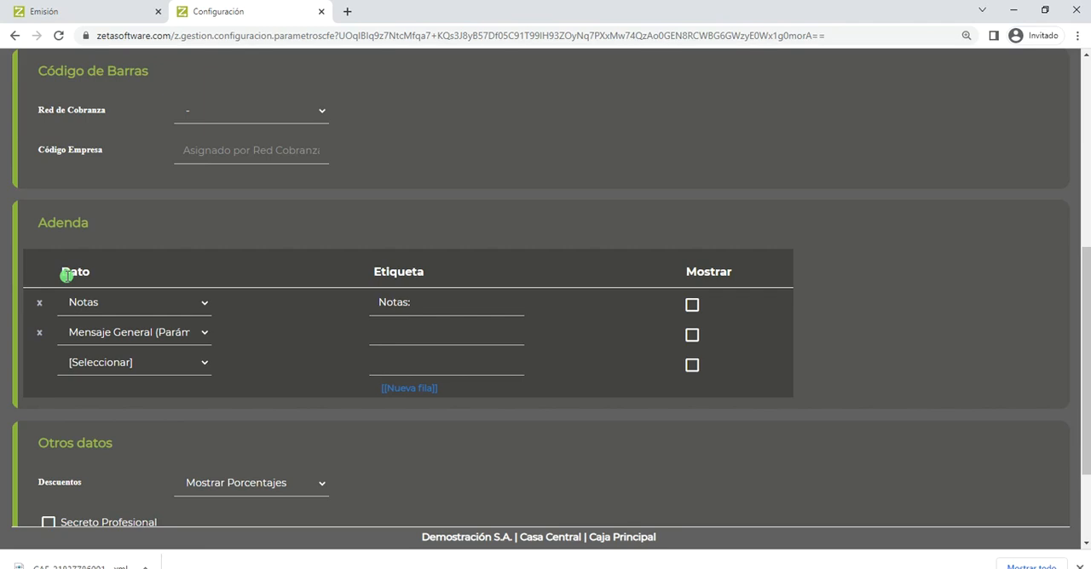
pyautogui.moveTo(36, 222); pyautogui.dragTo(89, 232)
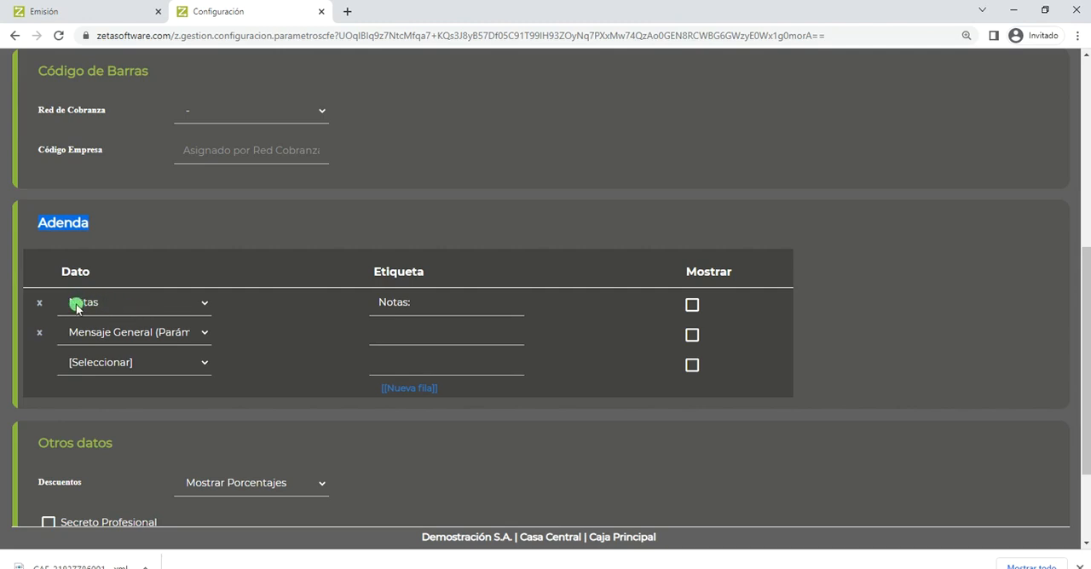
pyautogui.click(108, 363)
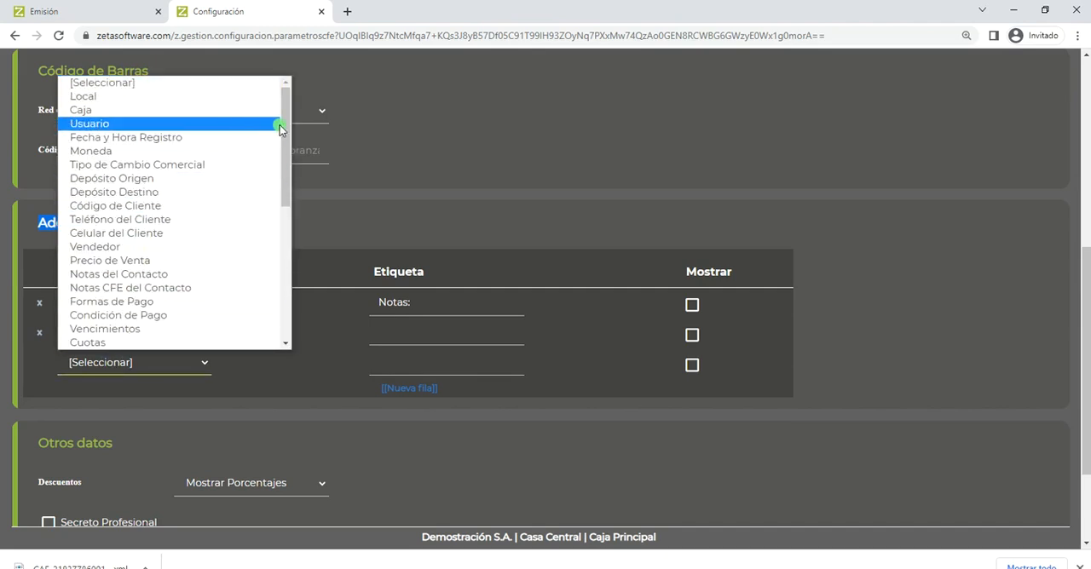
pyautogui.moveTo(286, 128); pyautogui.dragTo(292, 109)
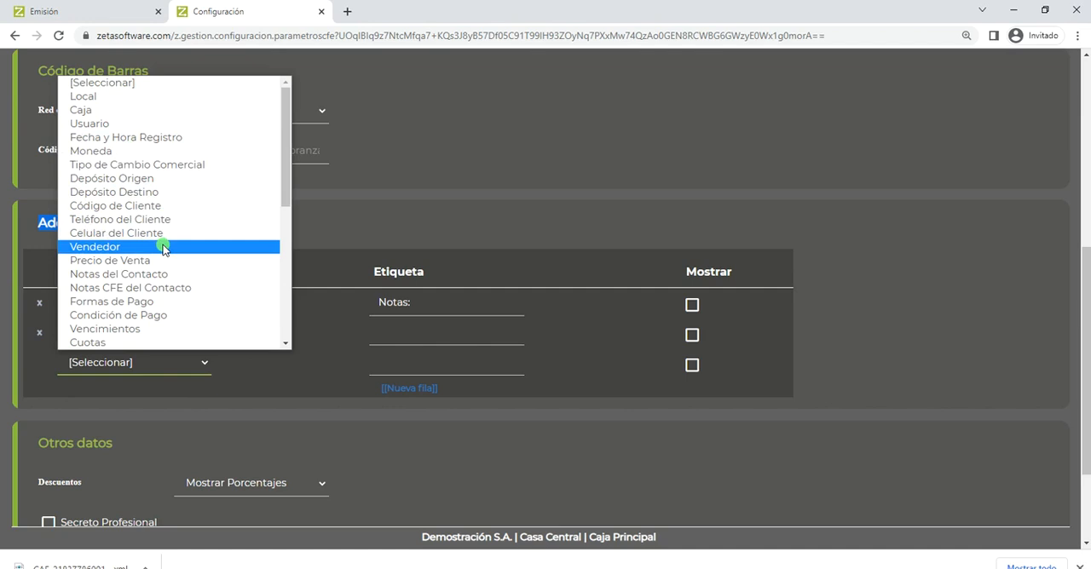
pyautogui.click(347, 223)
pyautogui.click(347, 224)
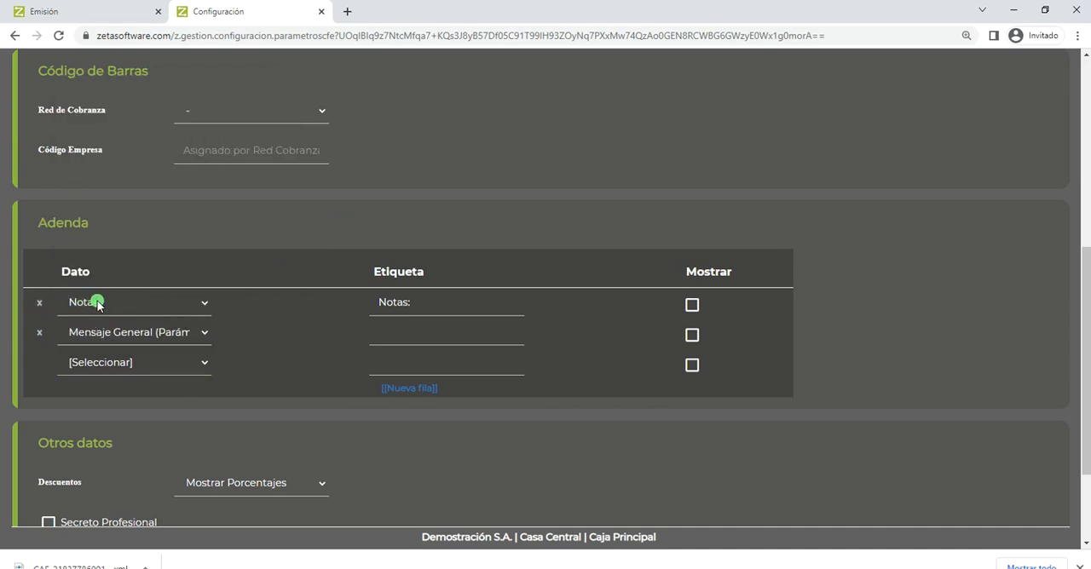
# - Return to the Emisión page, go to the Ventas y Devoluciones list and add a new Venta Crédito voucher
pyautogui.click(73, 11)
pyautogui.click(601, 78)
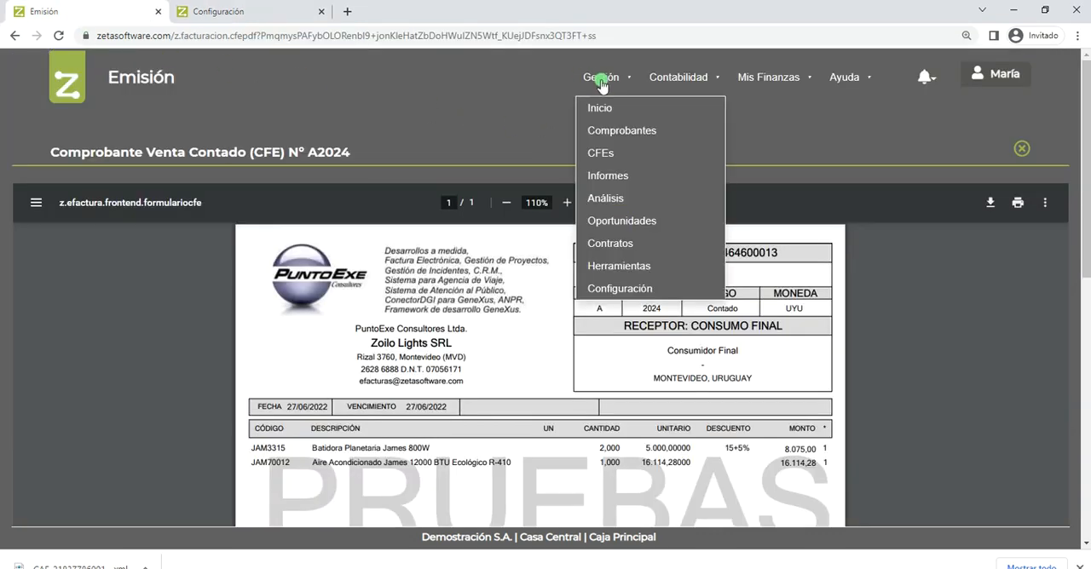
pyautogui.click(601, 131)
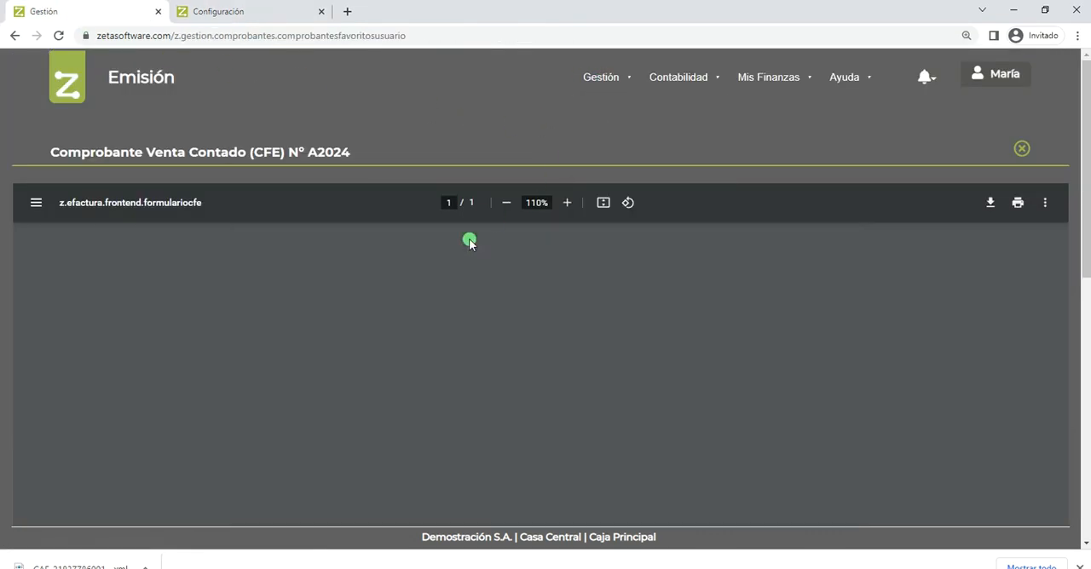
pyautogui.click(433, 302)
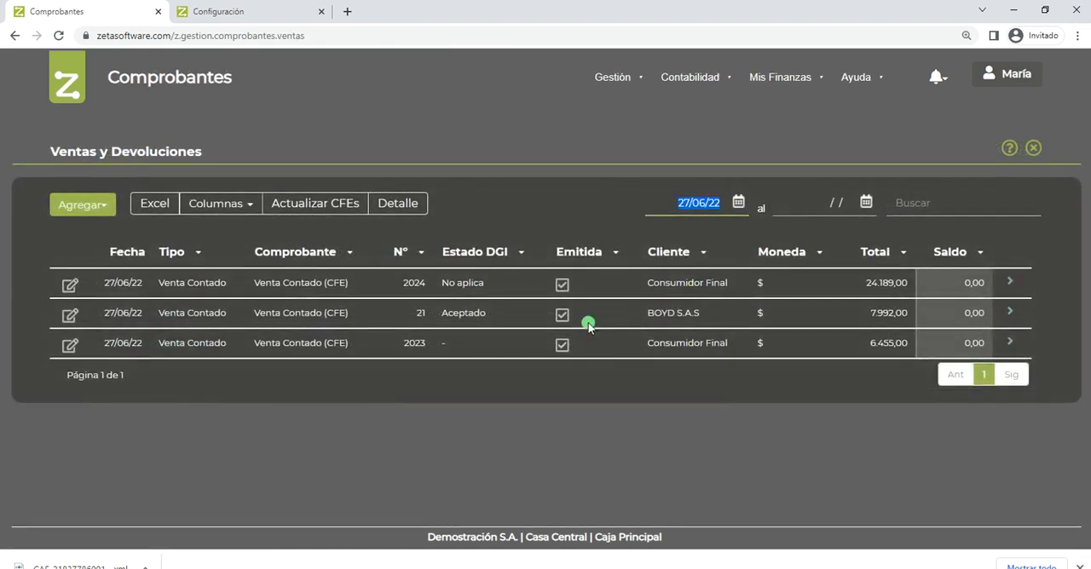
pyautogui.click(73, 206)
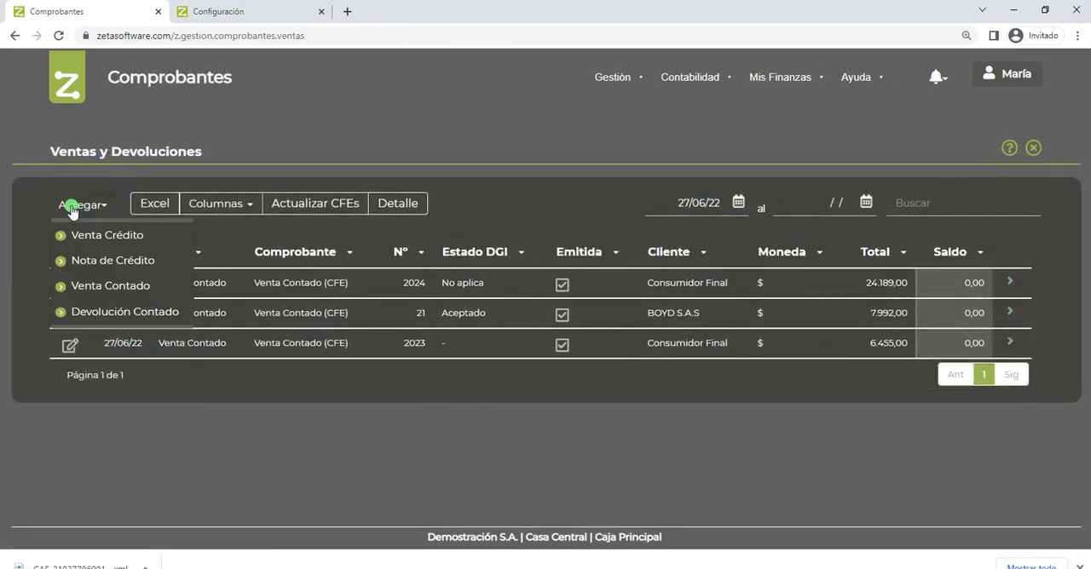
pyautogui.click(85, 235)
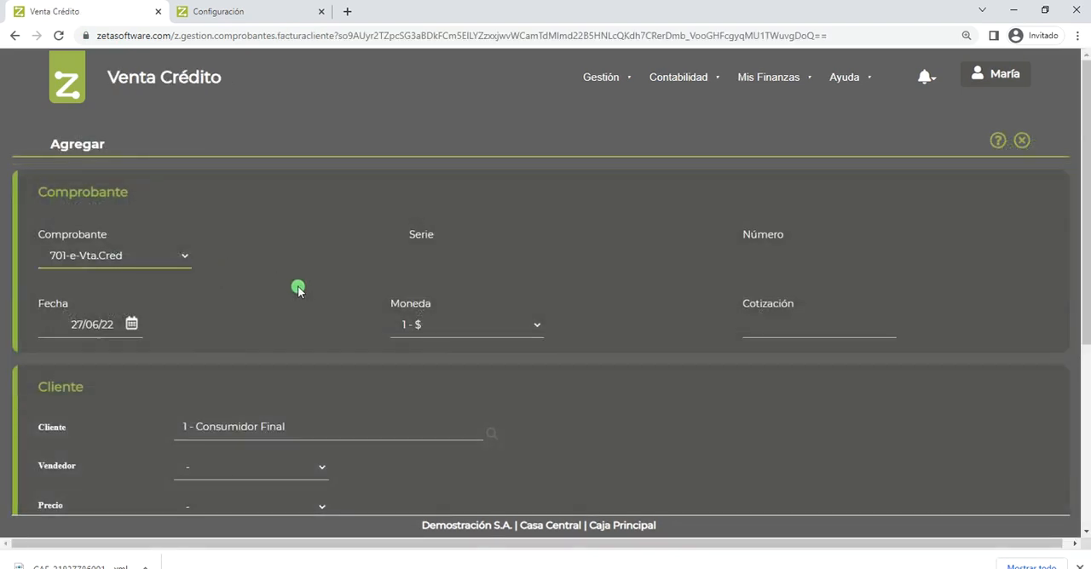
# - Set the credit sale's customer to BOYD S.A.S and confirm the voucher header
pyautogui.scroll(-2, 288, 467)
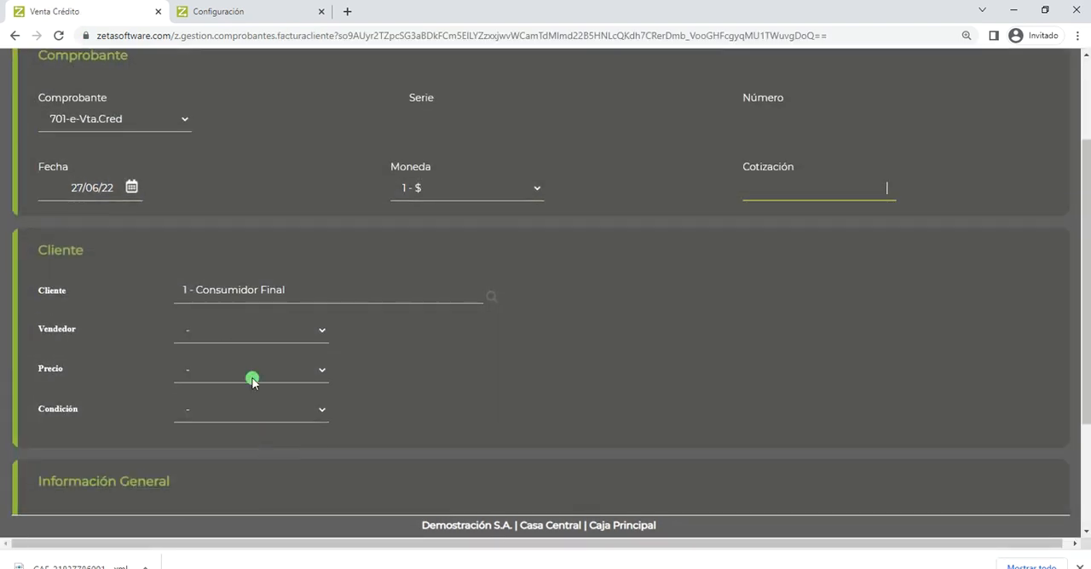
pyautogui.click(251, 291)
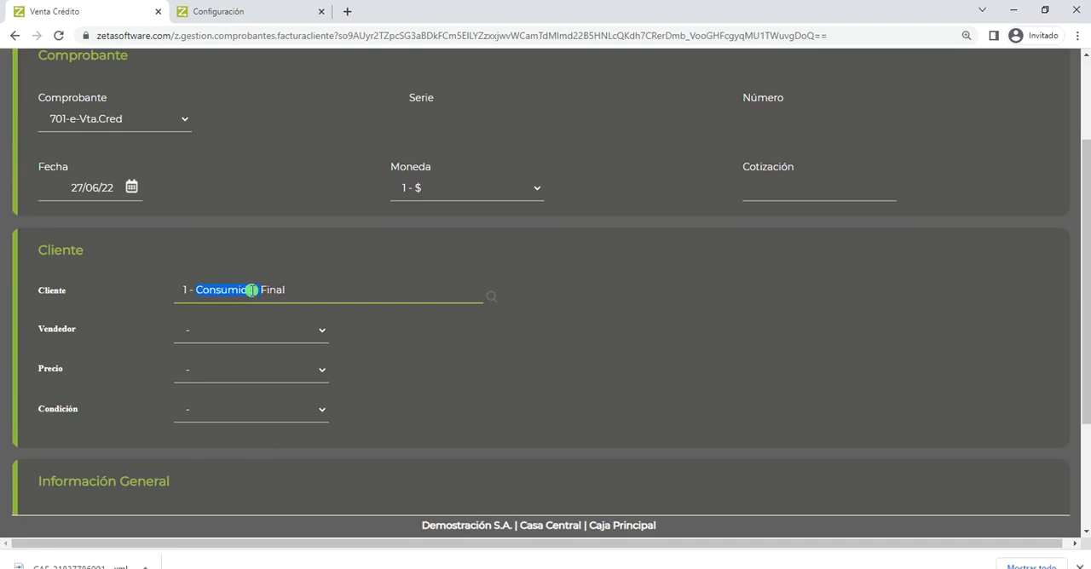
pyautogui.write('0003 - BOYD S.A.S')
pyautogui.scroll(-2, 88, 504)
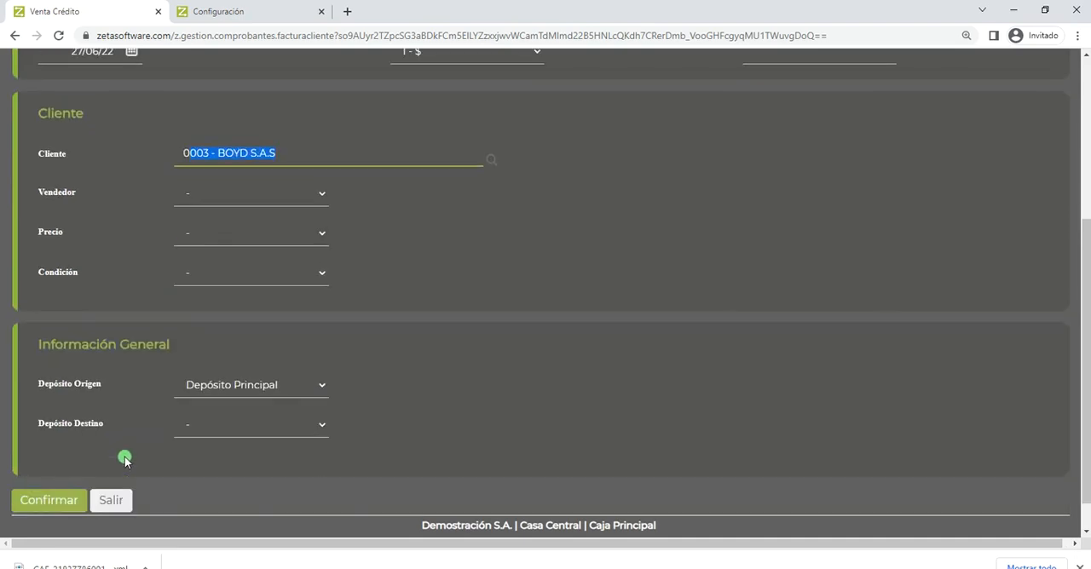
pyautogui.click(49, 501)
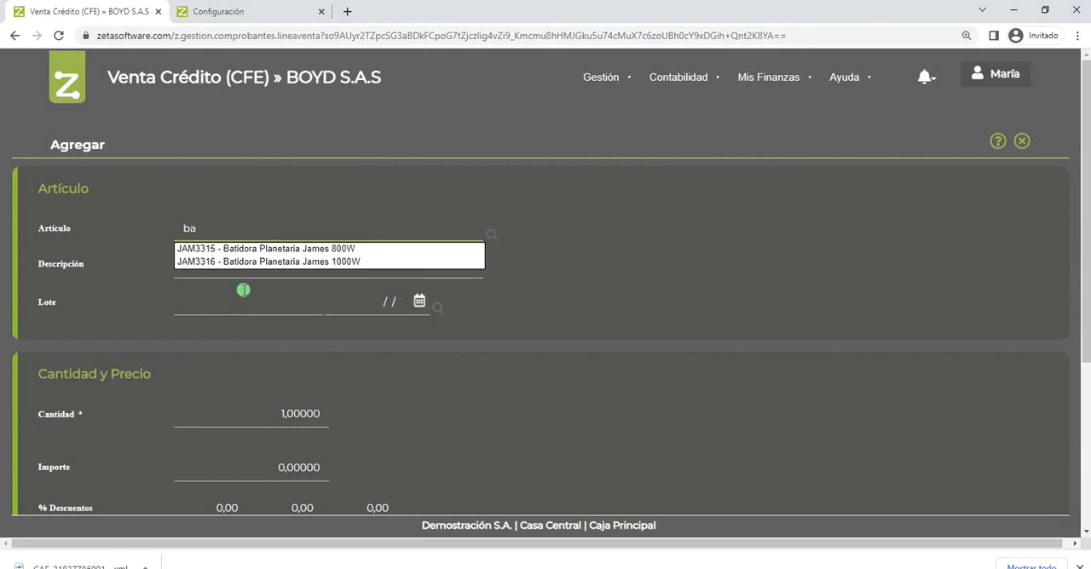
# - Add the article JAM3315 - Batidora Planetaria James 800W to the credit sale and confirm the line
pyautogui.click(276, 244)
pyautogui.press('Tab')
pyautogui.press('Tab')
pyautogui.scroll(-3, 295, 503)
pyautogui.click(49, 466)
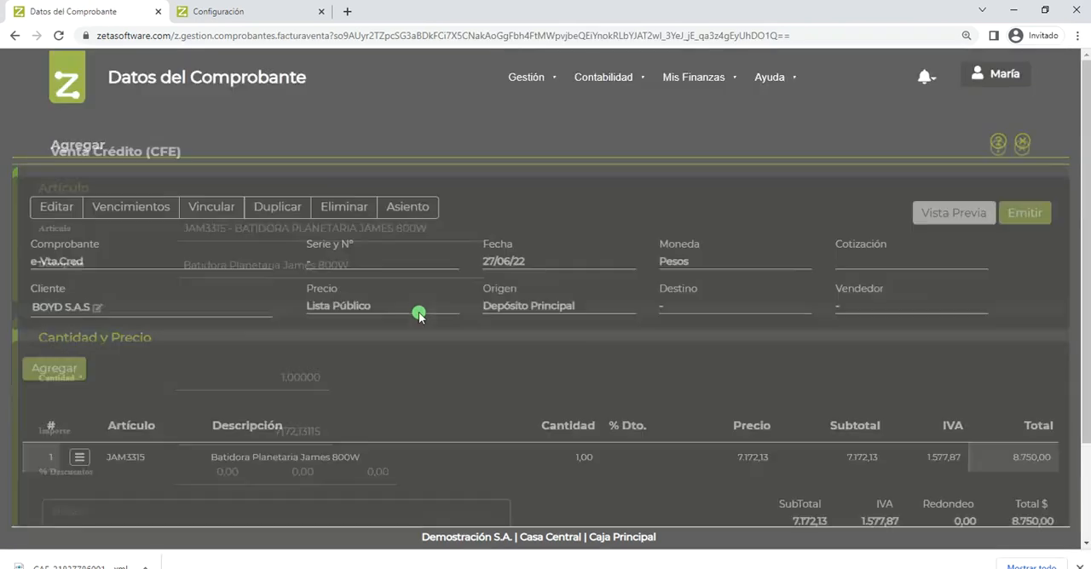
# - Open the notes of the credit sale voucher for editing
pyautogui.scroll(-1, 637, 307)
pyautogui.scroll(-1, 637, 307)
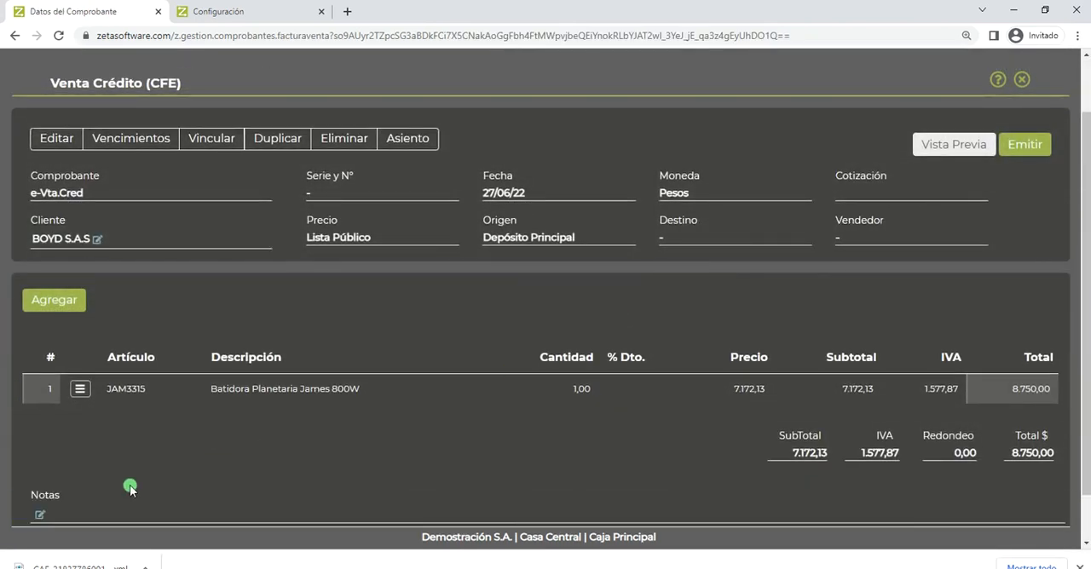
pyautogui.click(39, 515)
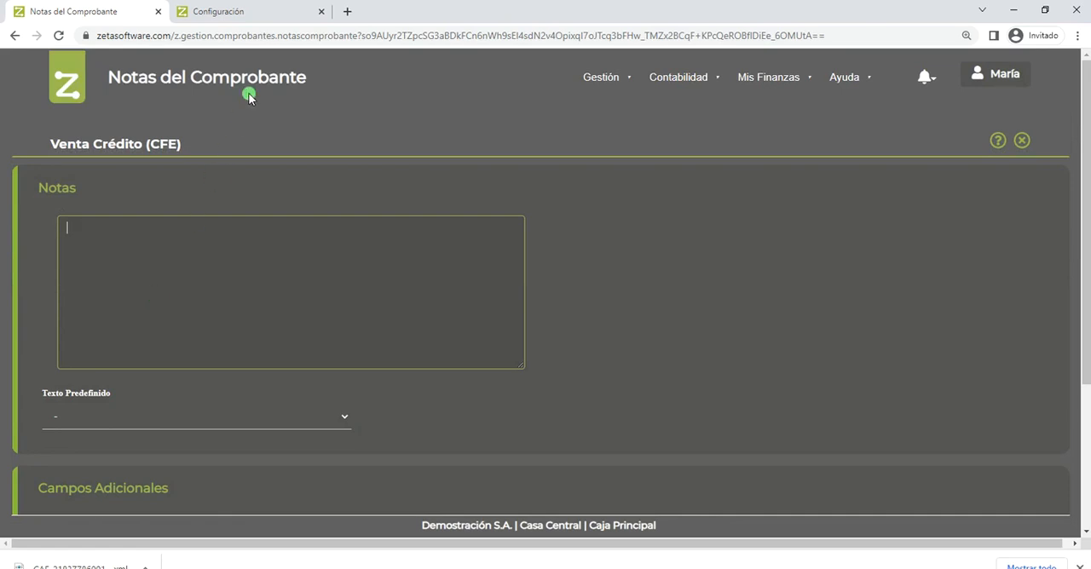
# - Return to the CFE parameters and view the data options of the Adenda's Mensaje General row, keeping its selection
pyautogui.click(275, 18)
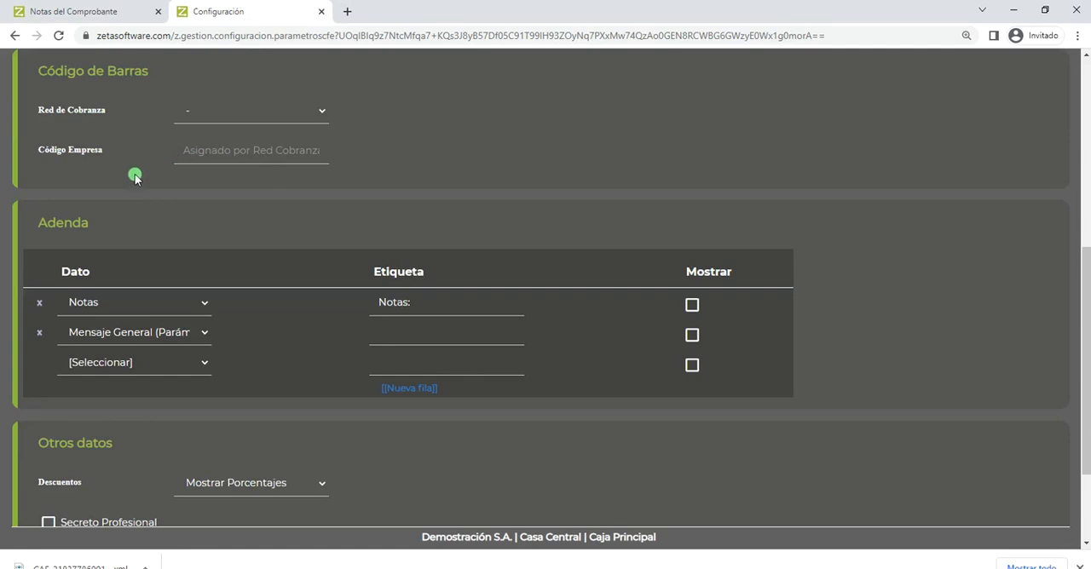
pyautogui.click(125, 335)
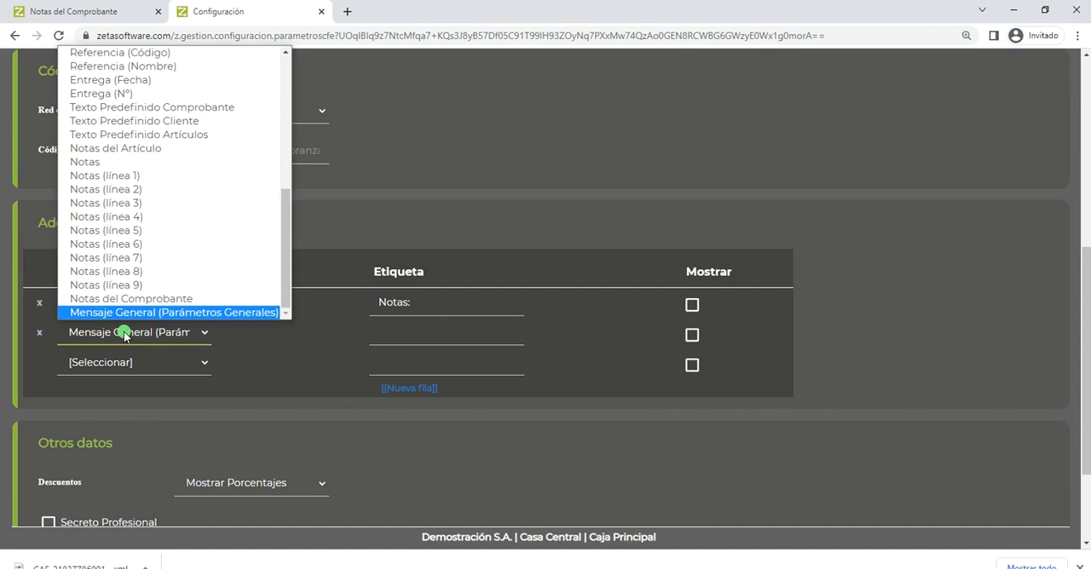
pyautogui.click(124, 335)
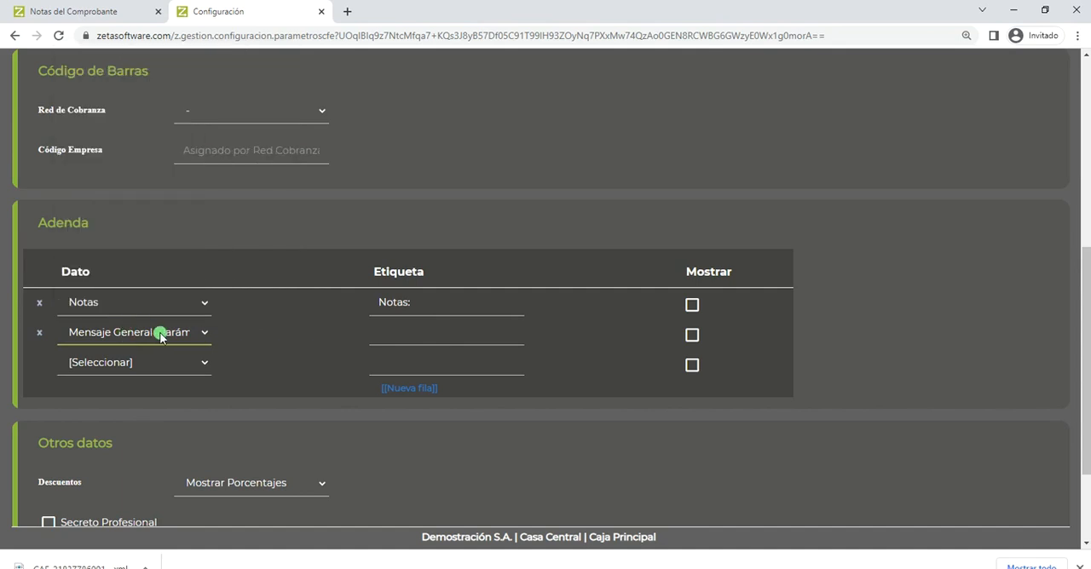
pyautogui.scroll(5, 253, 238)
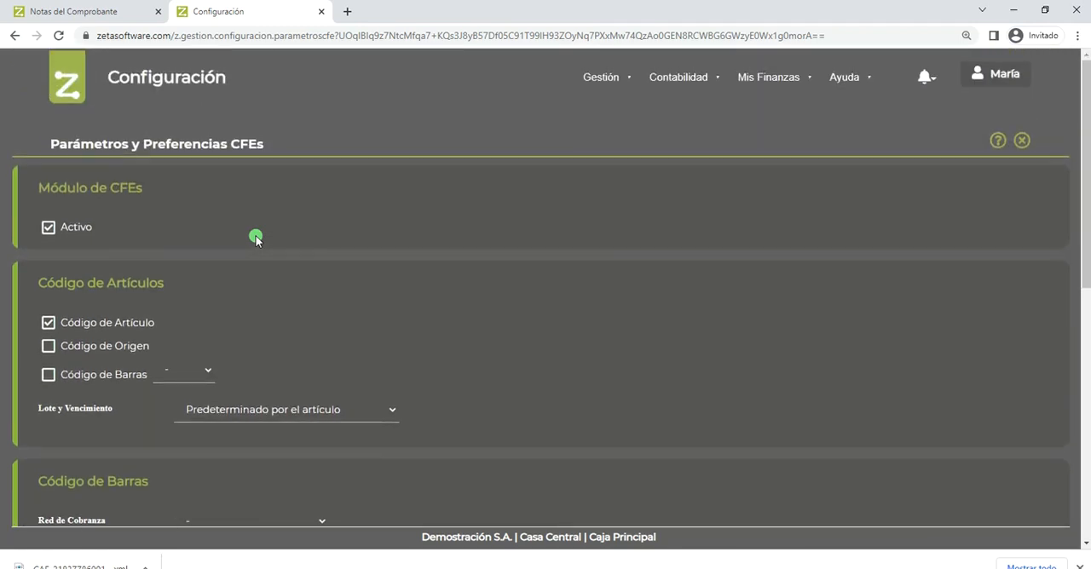
# - Open the Gestión configuration in a new browser tab, switch to it and open Parámetros Generales
pyautogui.moveTo(594, 81)
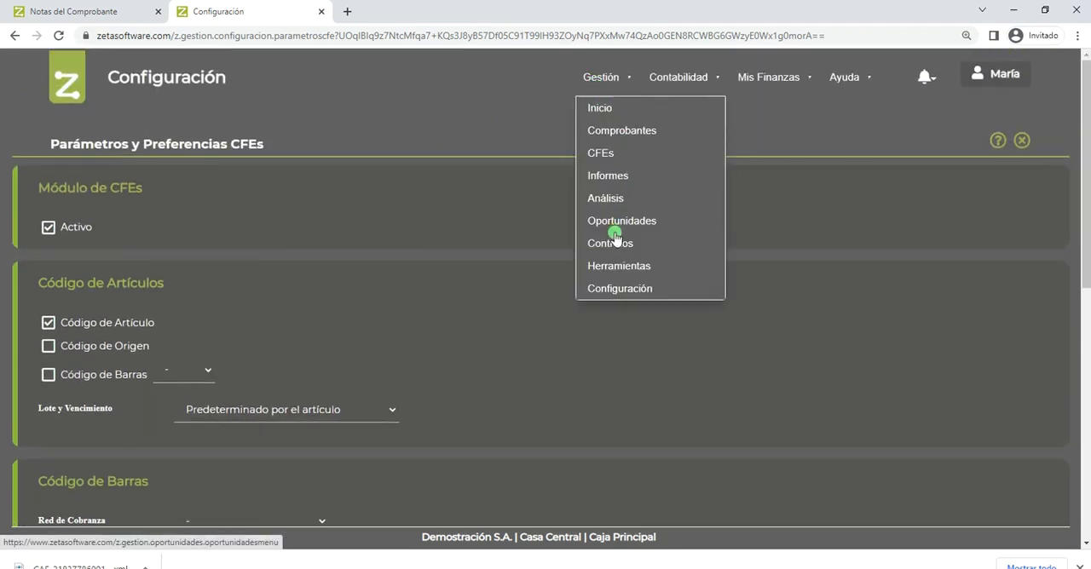
pyautogui.rightClick(621, 293)
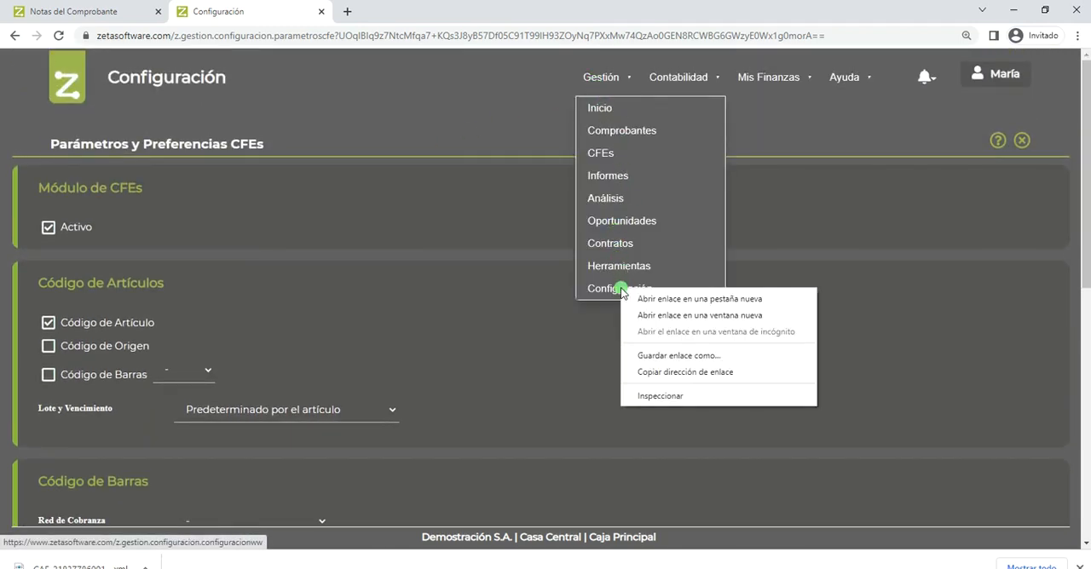
pyautogui.click(653, 300)
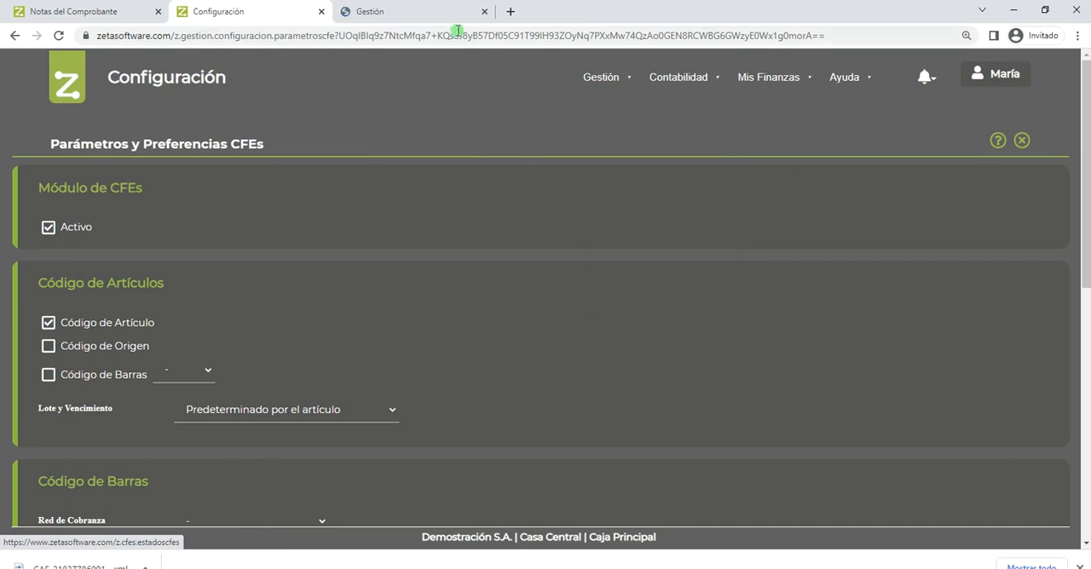
pyautogui.click(424, 17)
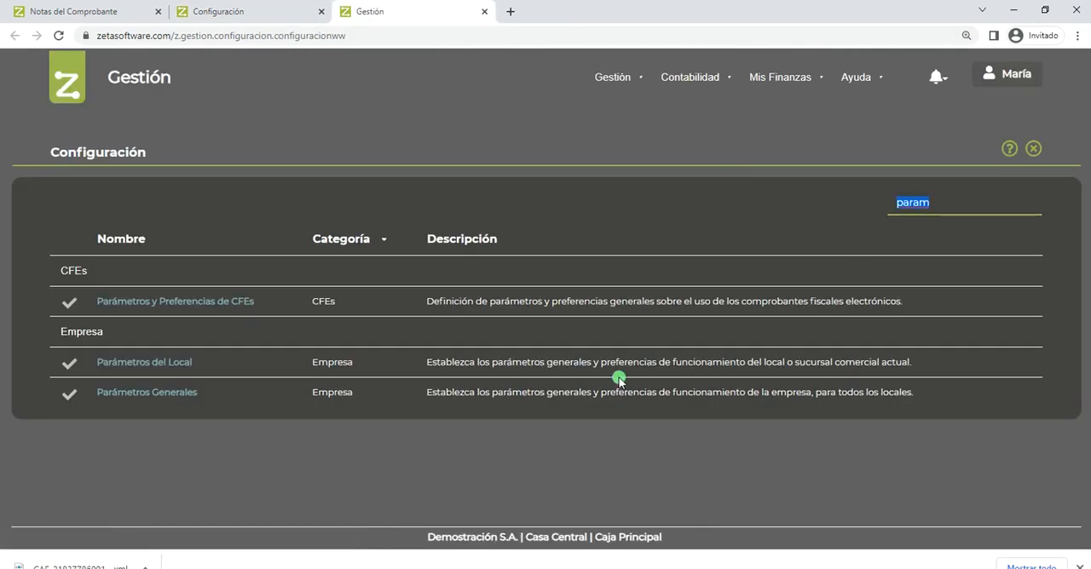
pyautogui.click(132, 393)
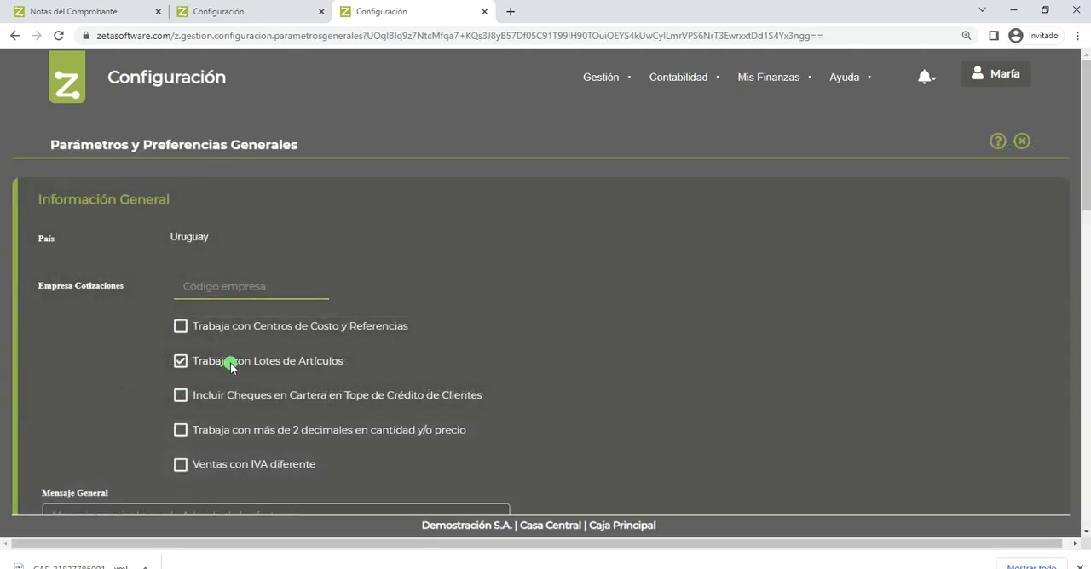
# - Enter "Los productos no tienen garantía." as the Mensaje General in the general parameters
pyautogui.scroll(-2, 230, 365)
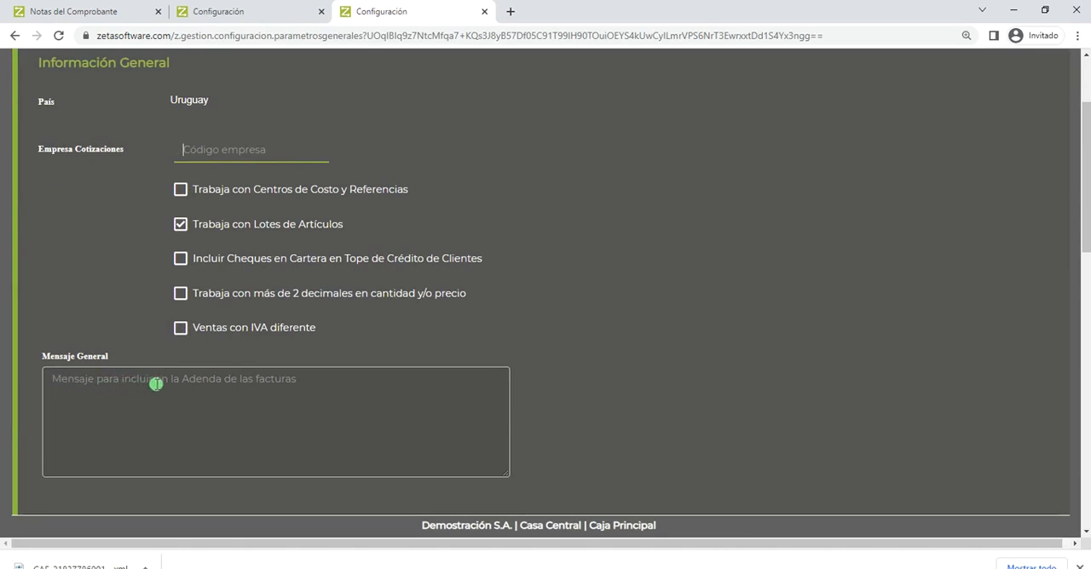
pyautogui.click(253, 385)
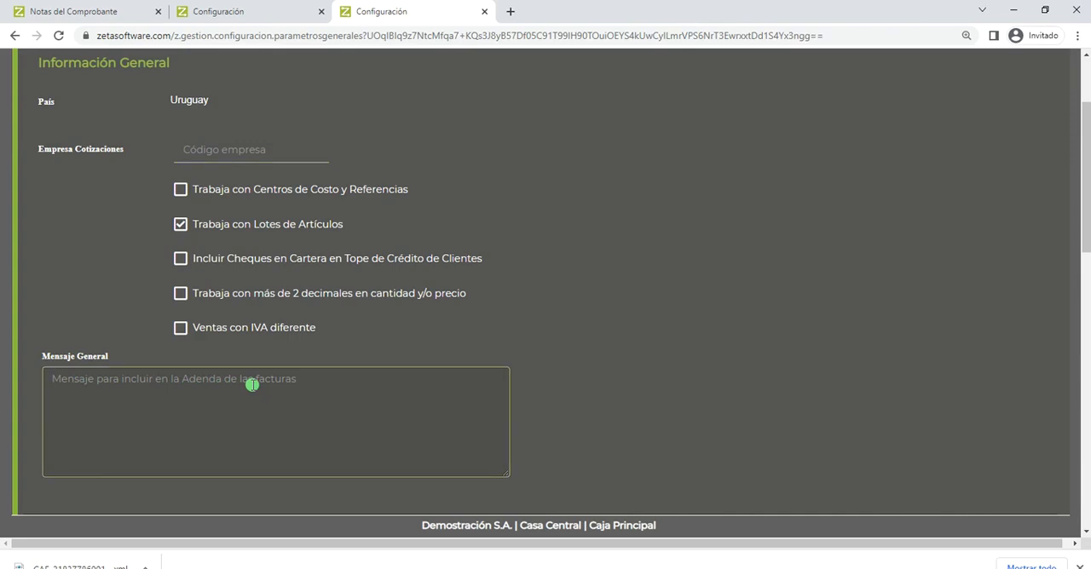
pyautogui.write('Los pr')
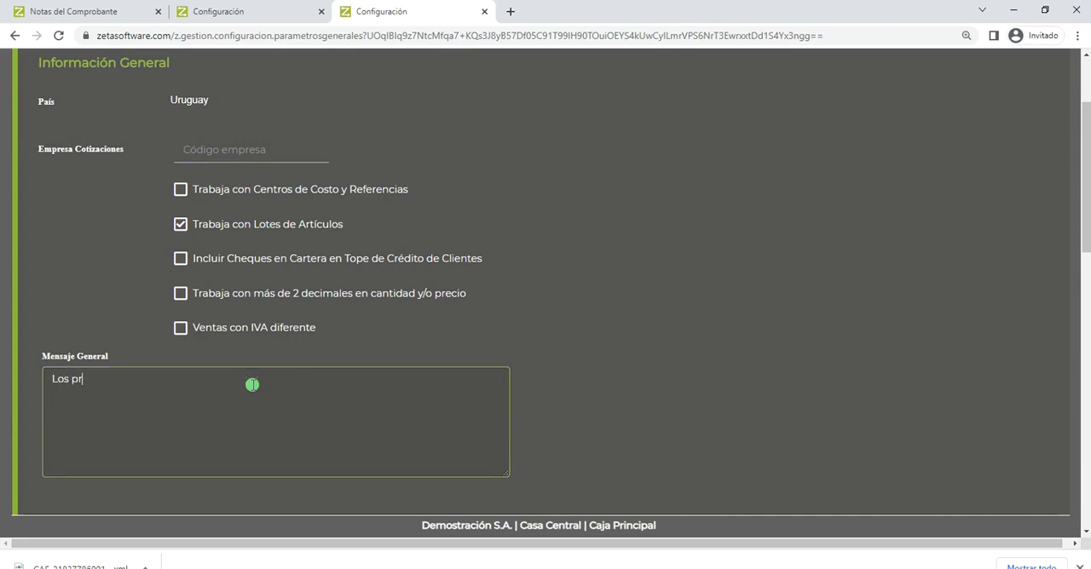
pyautogui.write('oductos no tienen garantía.')
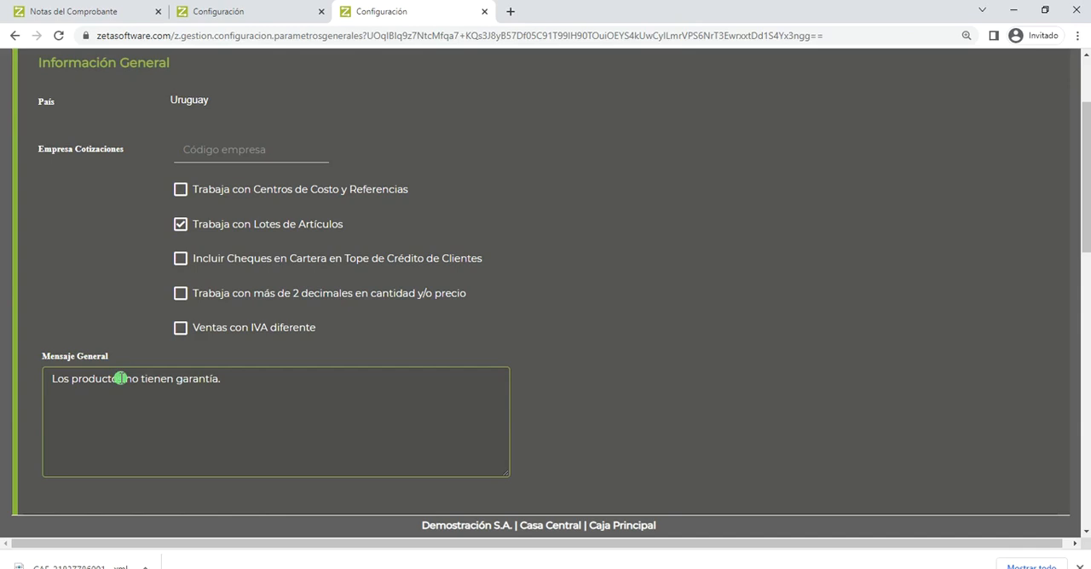
# - Review the Mensaje General row of the Adenda section in the CFE parameters
pyautogui.click(243, 13)
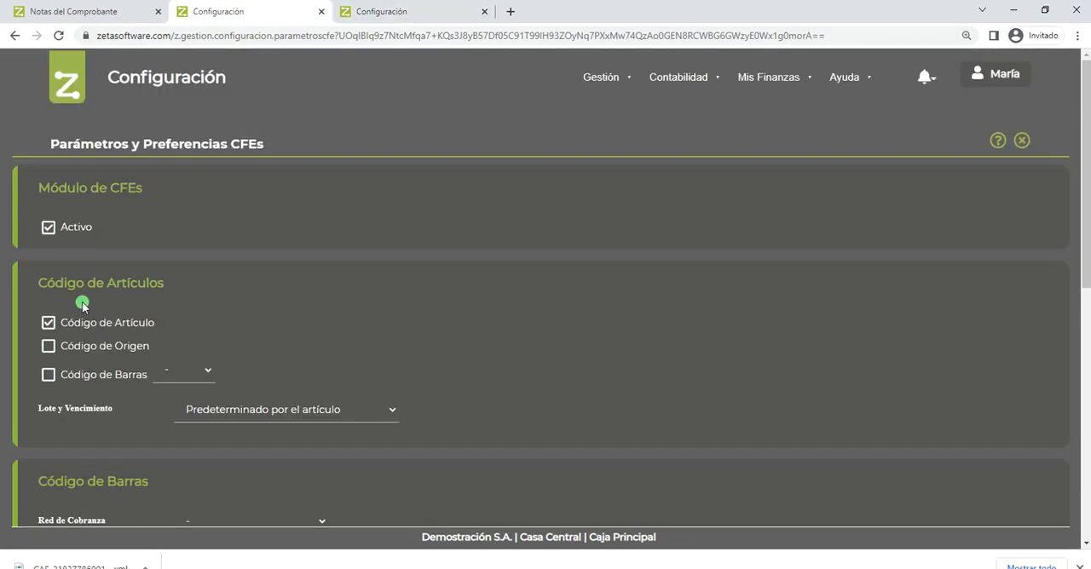
pyautogui.scroll(-3, 73, 310)
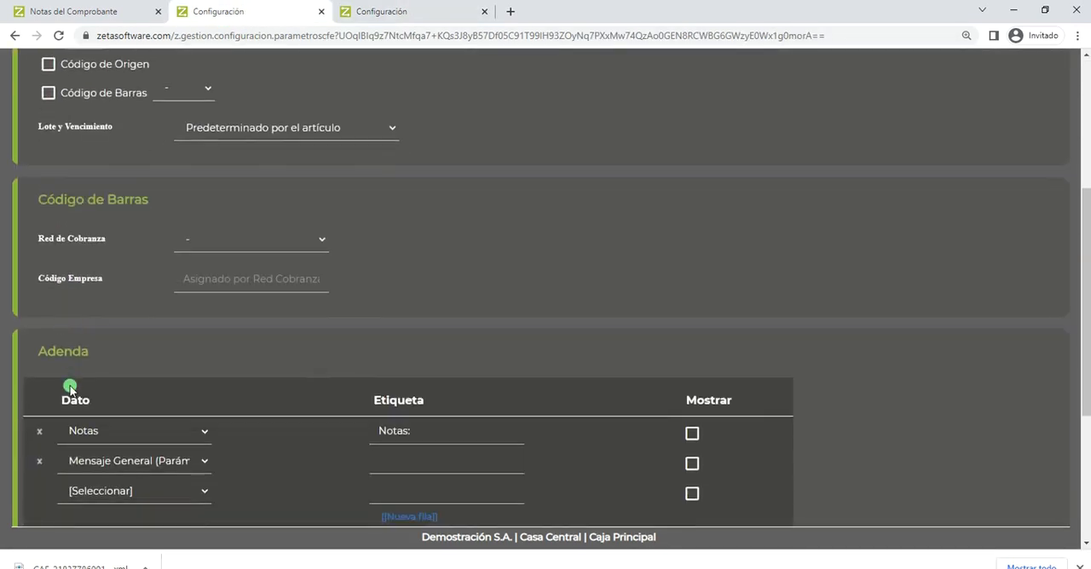
pyautogui.scroll(-2, 69, 380)
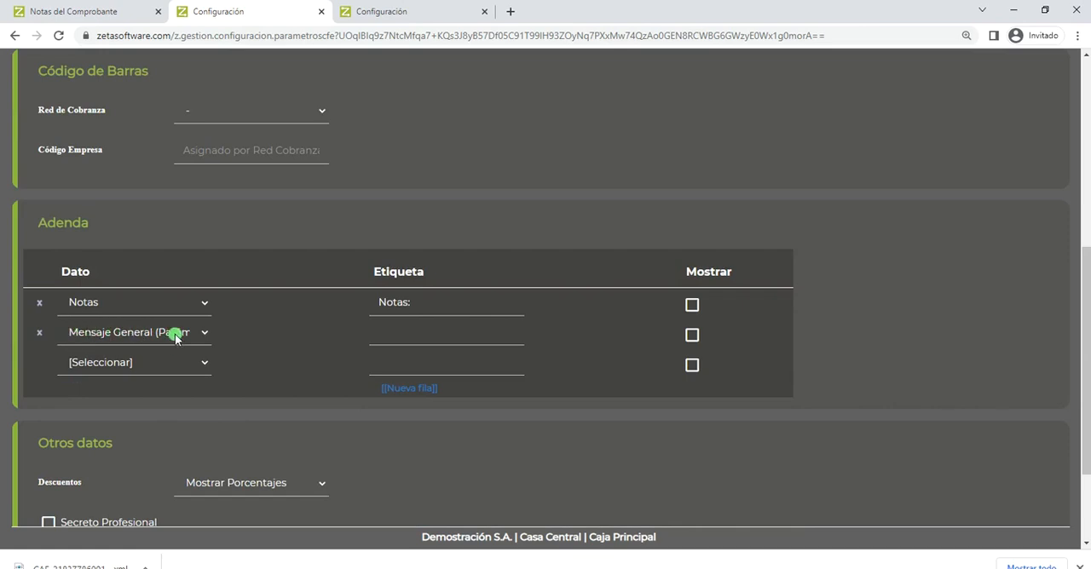
# - Review the Mensaje General text and the Renglones de Notas del Comprobante section in the general parameters
pyautogui.click(413, 13)
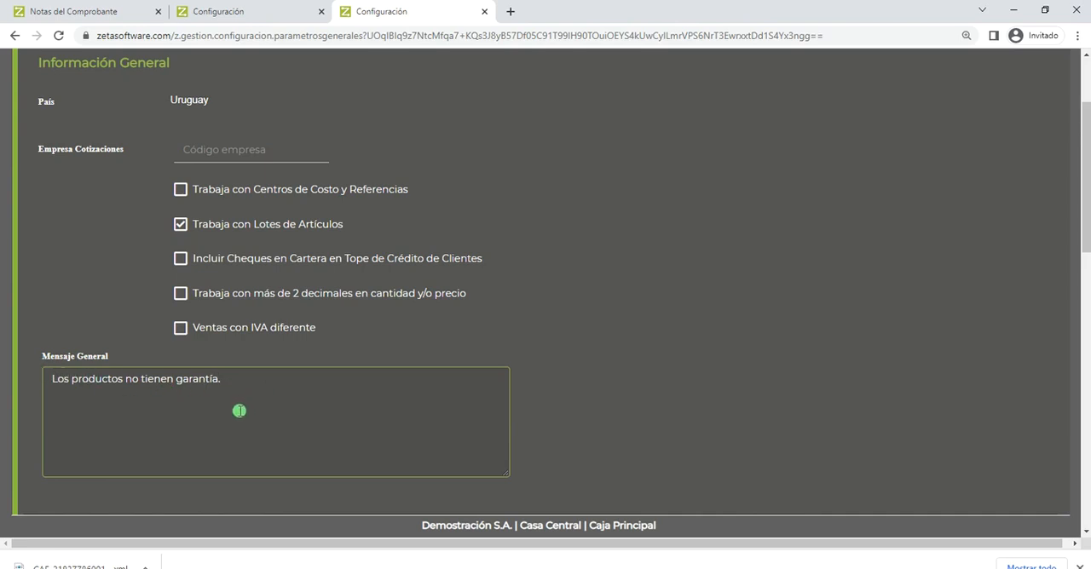
pyautogui.scroll(-1, 239, 411)
pyautogui.scroll(-1, 239, 411)
pyautogui.scroll(2, 239, 413)
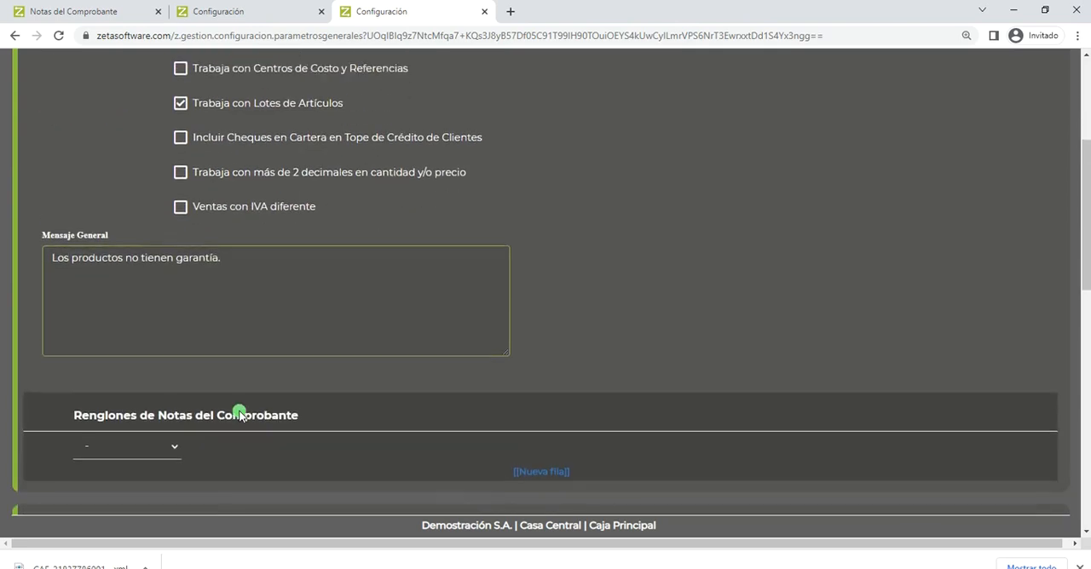
# - Return to the CFE parameters, set the empty Adenda row's data to Condición de Pago and add a new row
pyautogui.click(264, 11)
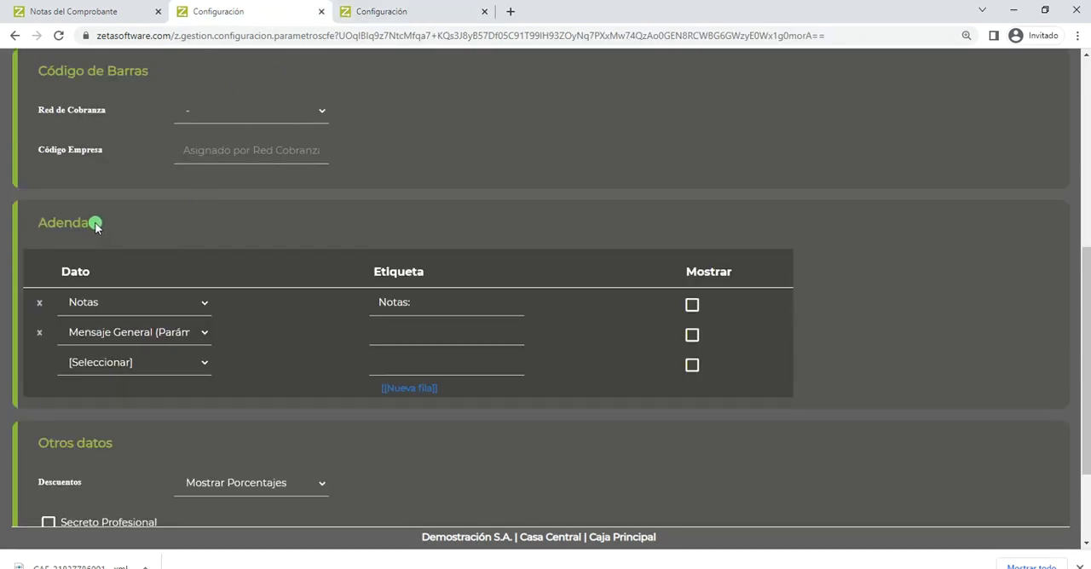
pyautogui.scroll(3, 93, 226)
pyautogui.scroll(2, 94, 224)
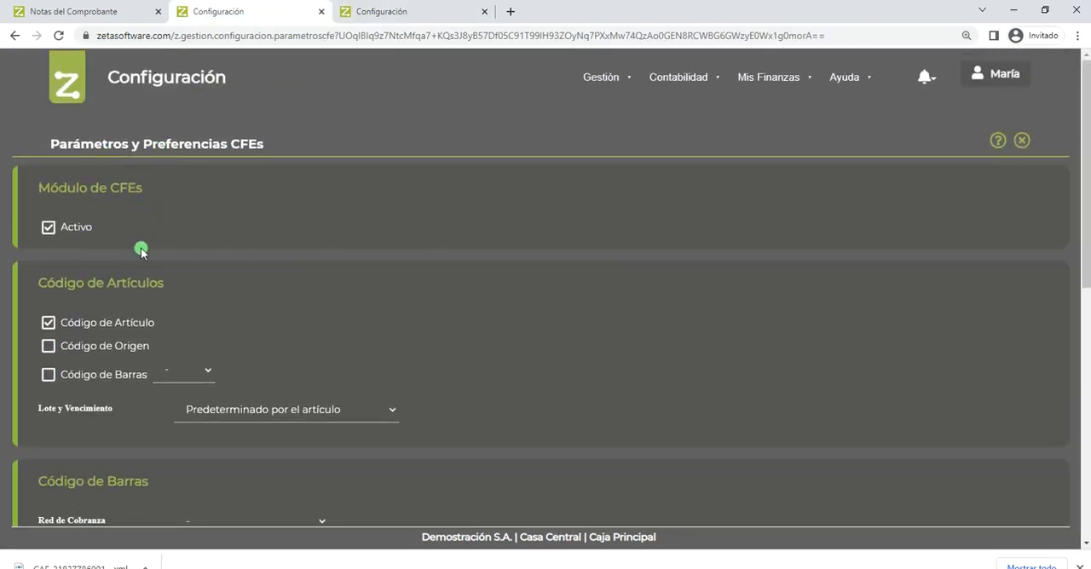
pyautogui.scroll(-3, 137, 256)
pyautogui.scroll(-1, 134, 288)
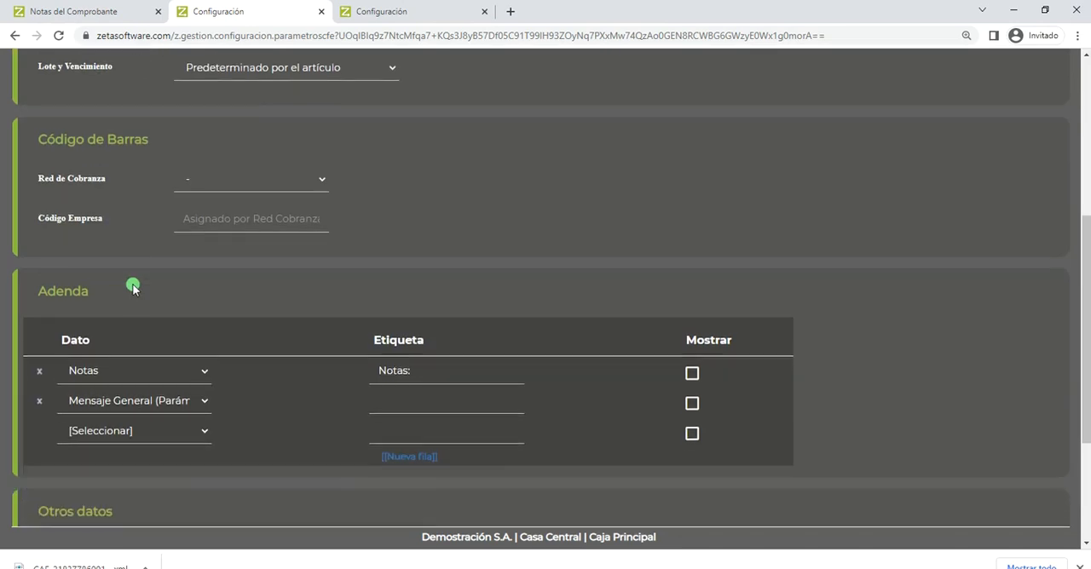
pyautogui.click(127, 433)
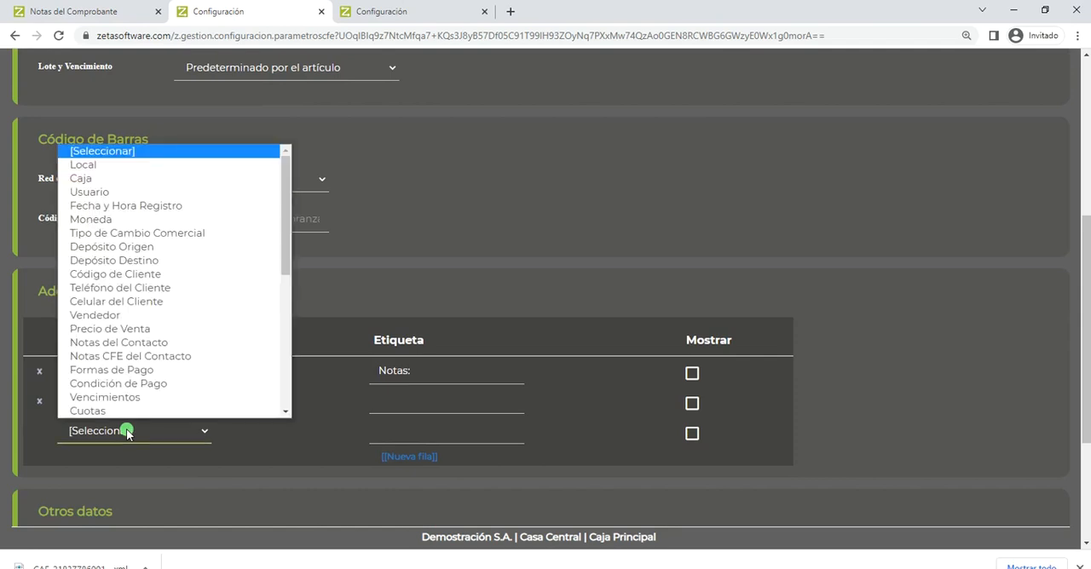
pyautogui.click(156, 385)
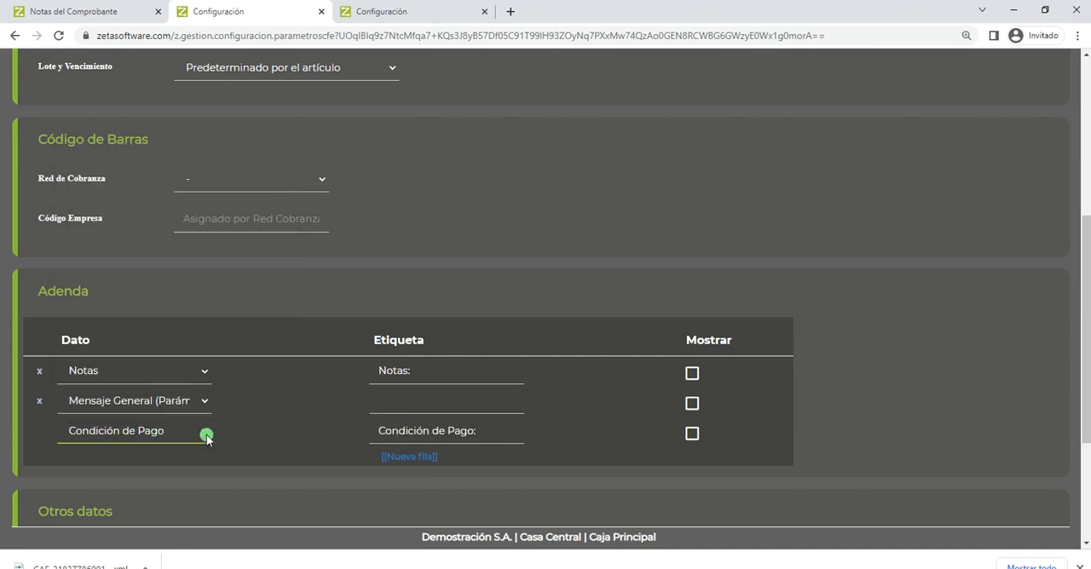
pyautogui.click(416, 458)
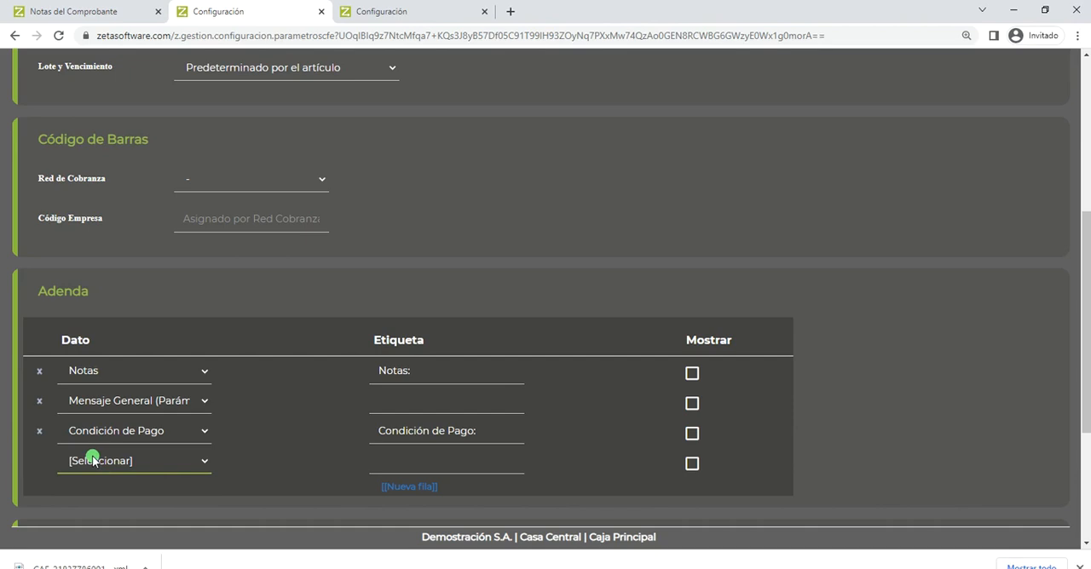
# - Examine the data options available for the new Adenda row, down to Notas del Comprobante
pyautogui.click(93, 461)
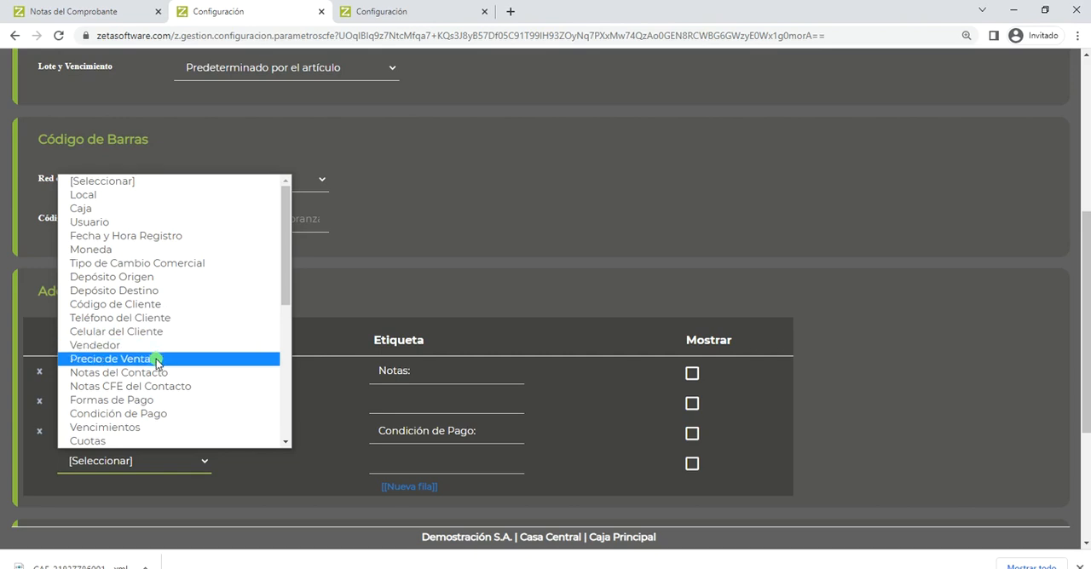
pyautogui.scroll(-5, 207, 369)
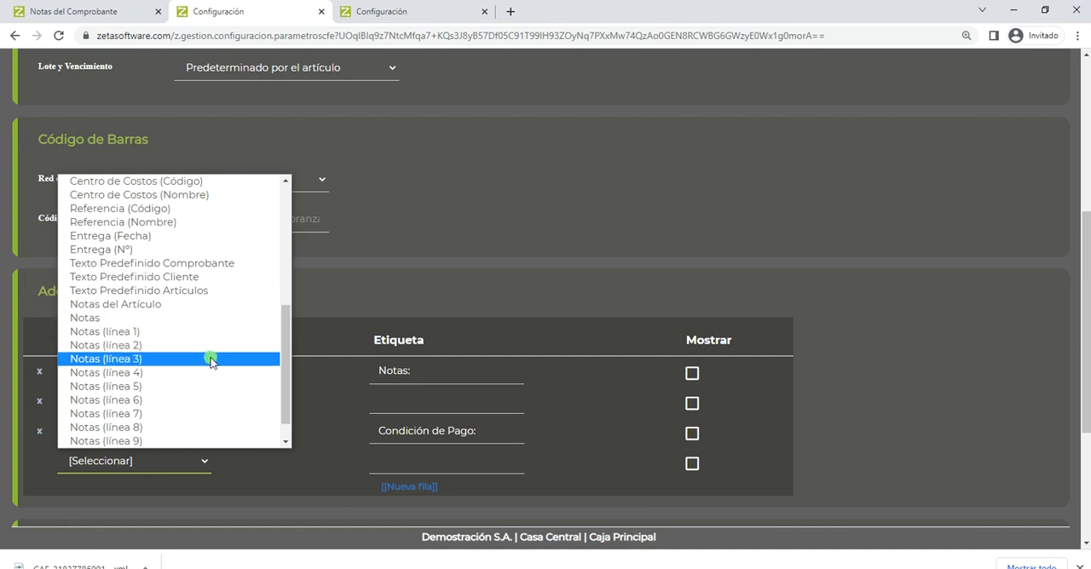
pyautogui.scroll(-1, 212, 364)
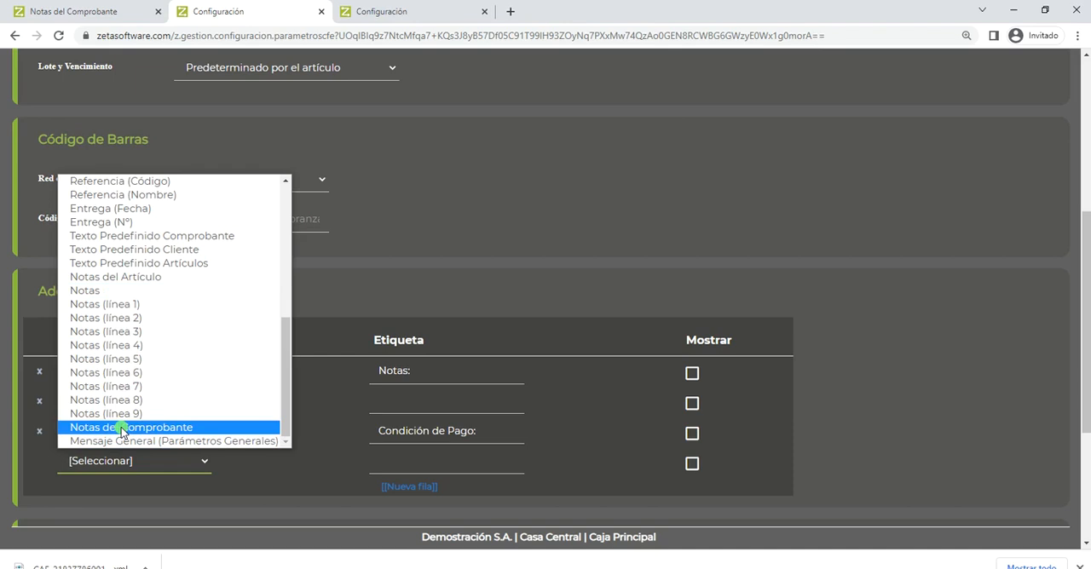
# - From the general parameters page, open the Gestión configuration, search for "comprob" and open Comprobantes
pyautogui.click(437, 14)
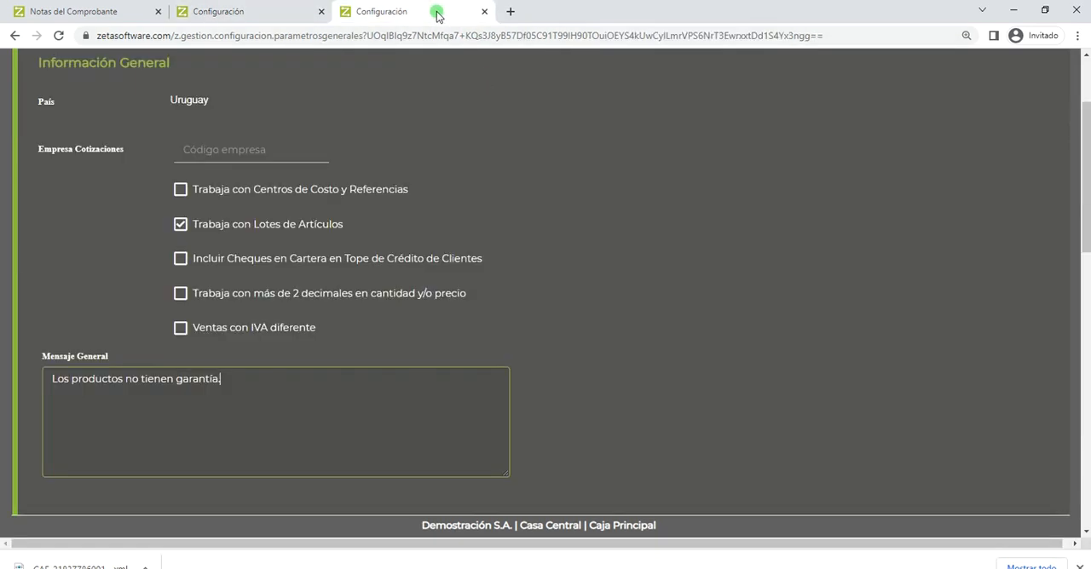
pyautogui.scroll(2, 776, 334)
pyautogui.click(614, 78)
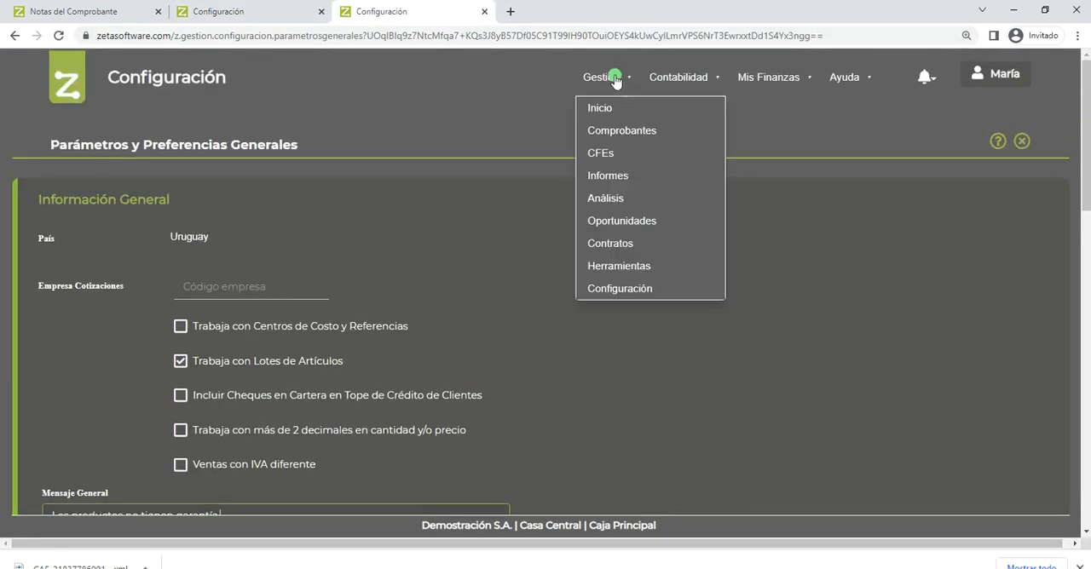
pyautogui.click(610, 289)
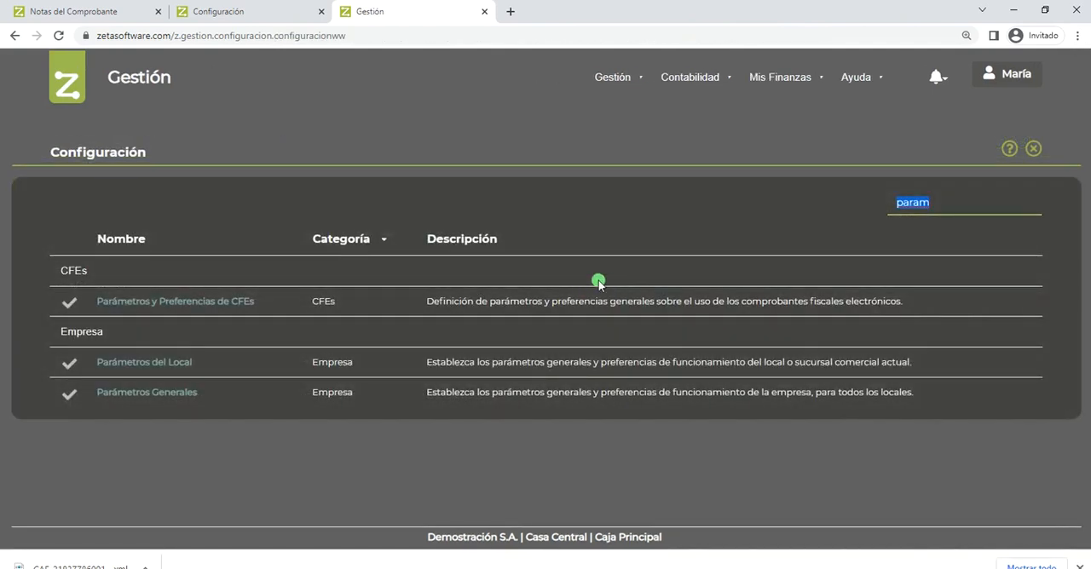
pyautogui.write('comprob')
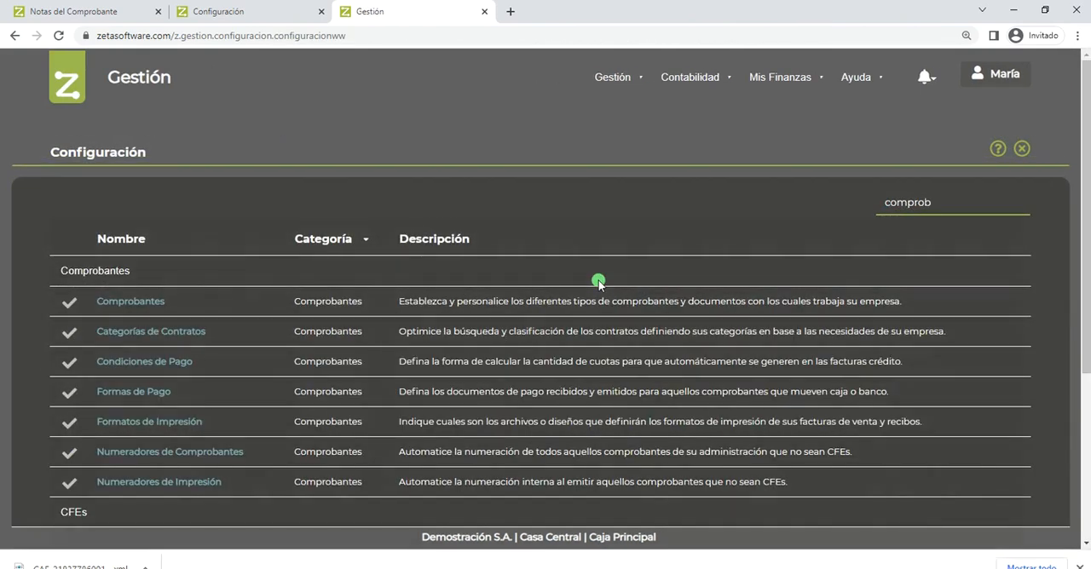
pyautogui.click(147, 302)
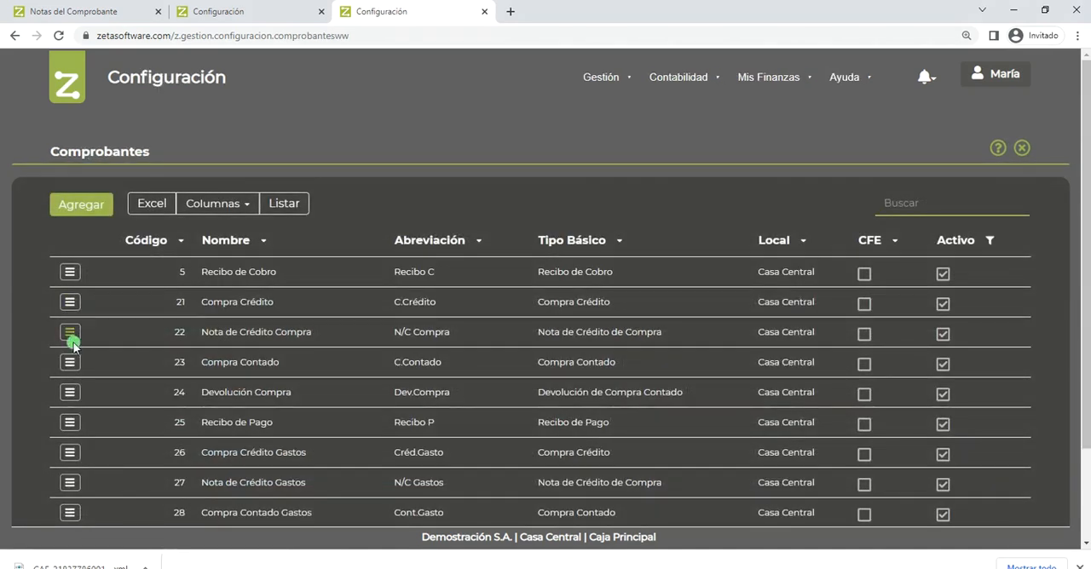
# - Filter the voucher list to CFE vouchers and open Venta Crédito (CFE) for modification
pyautogui.scroll(-2, 77, 407)
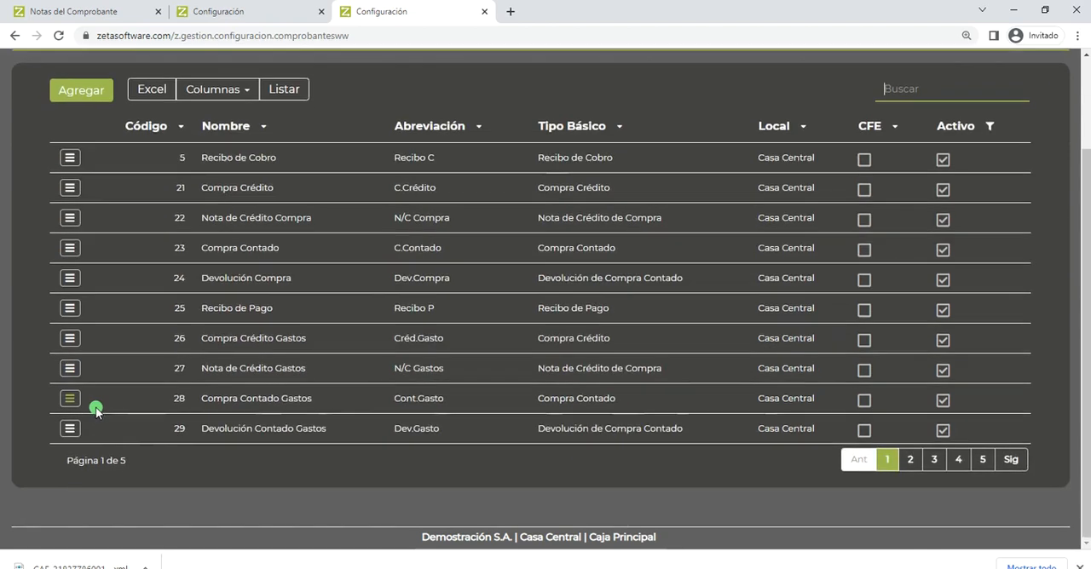
pyautogui.click(894, 126)
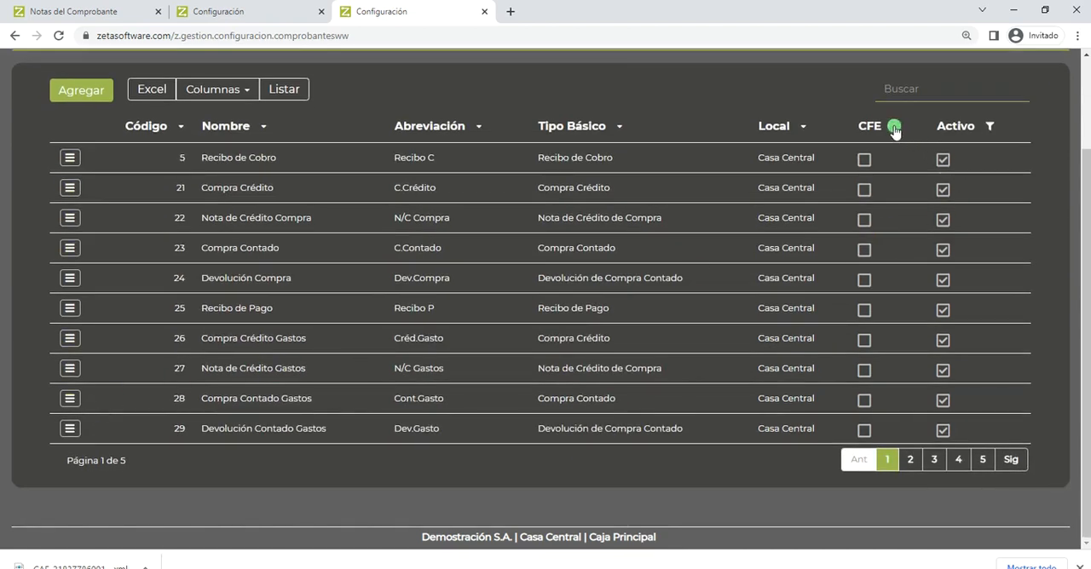
pyautogui.click(919, 151)
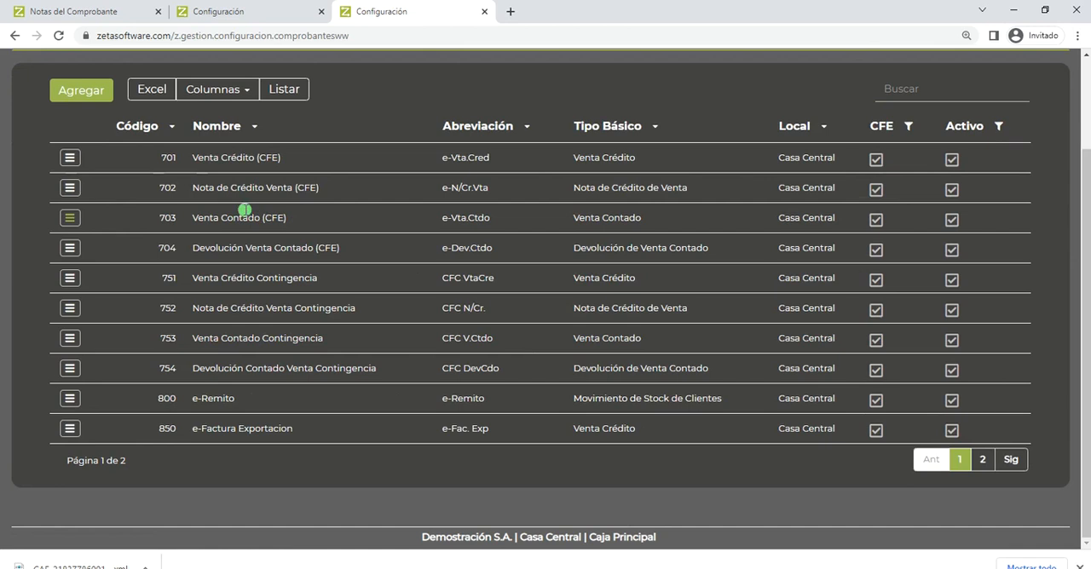
pyautogui.click(71, 158)
pyautogui.click(106, 184)
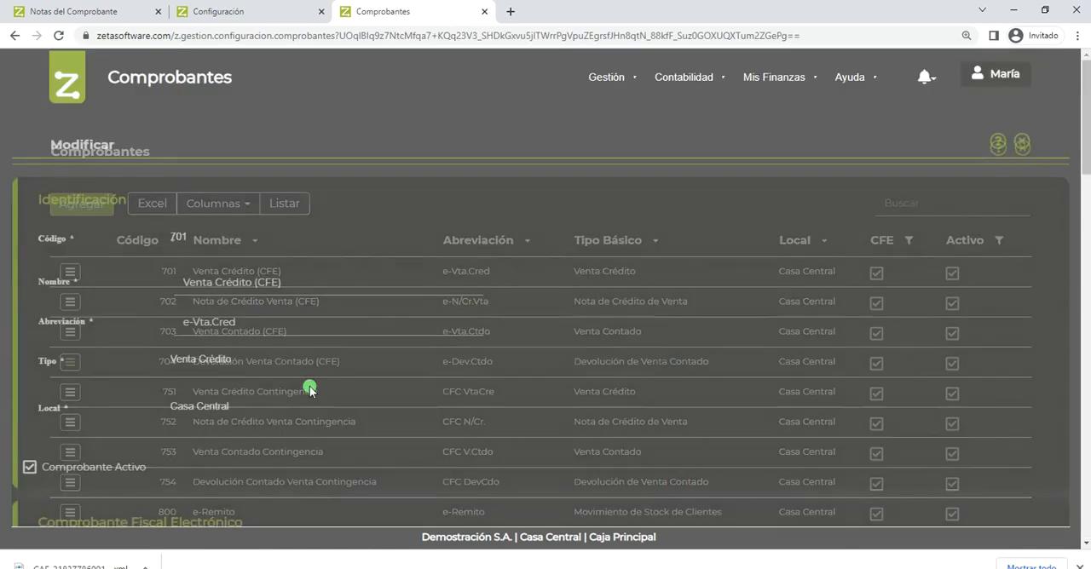
# - Place the cursor in the Notas field under Otros Datos of the Venta Crédito (CFE) voucher
pyautogui.scroll(-3, 309, 385)
pyautogui.scroll(-8, 309, 389)
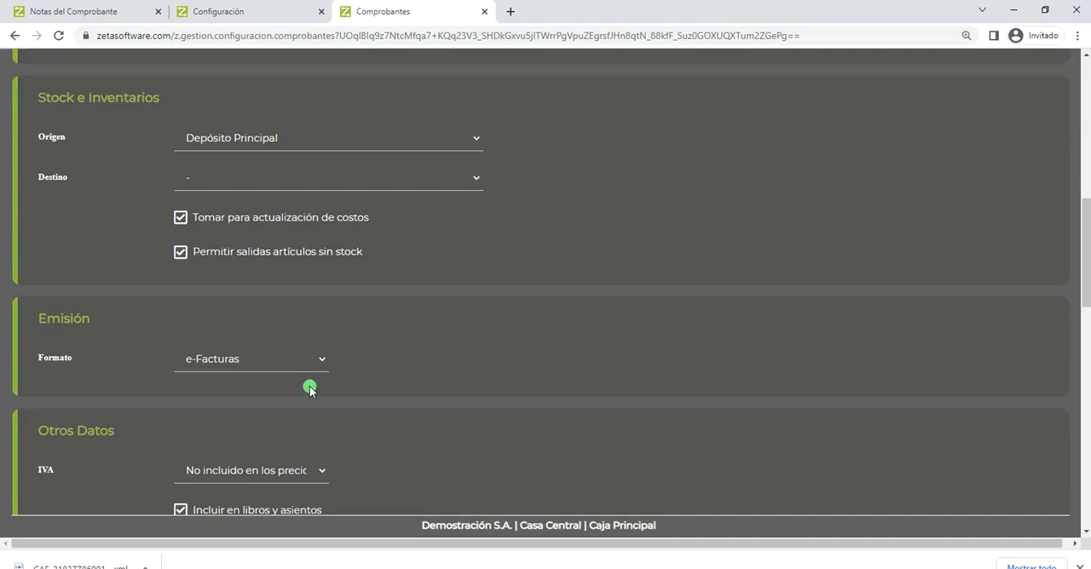
pyautogui.click(54, 314)
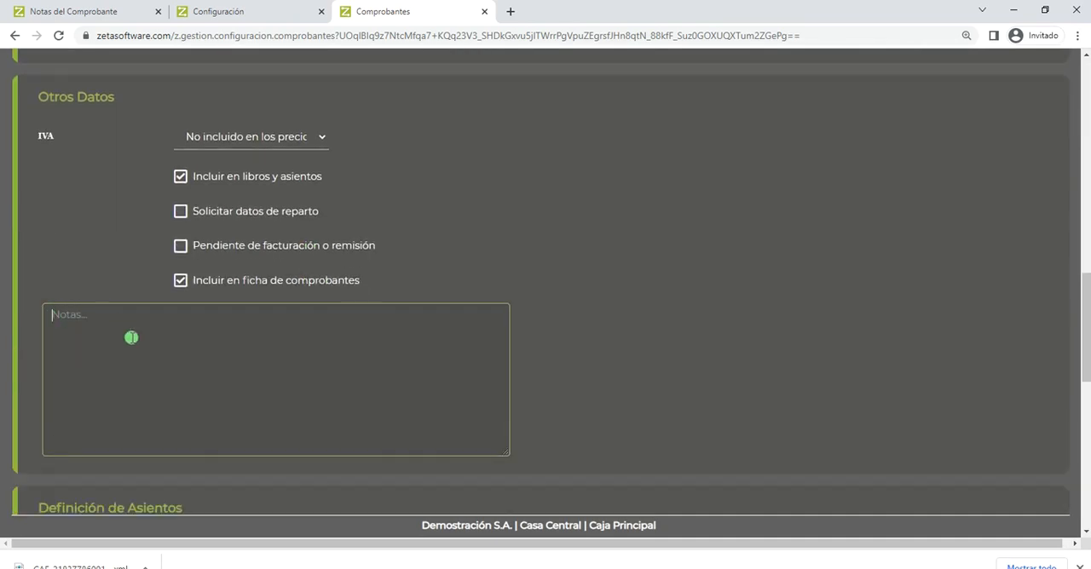
# - Check the Notas del Comprobante page, return to the CFE parameters and view the empty Adenda row's data options, leaving it unselected
pyautogui.click(118, 12)
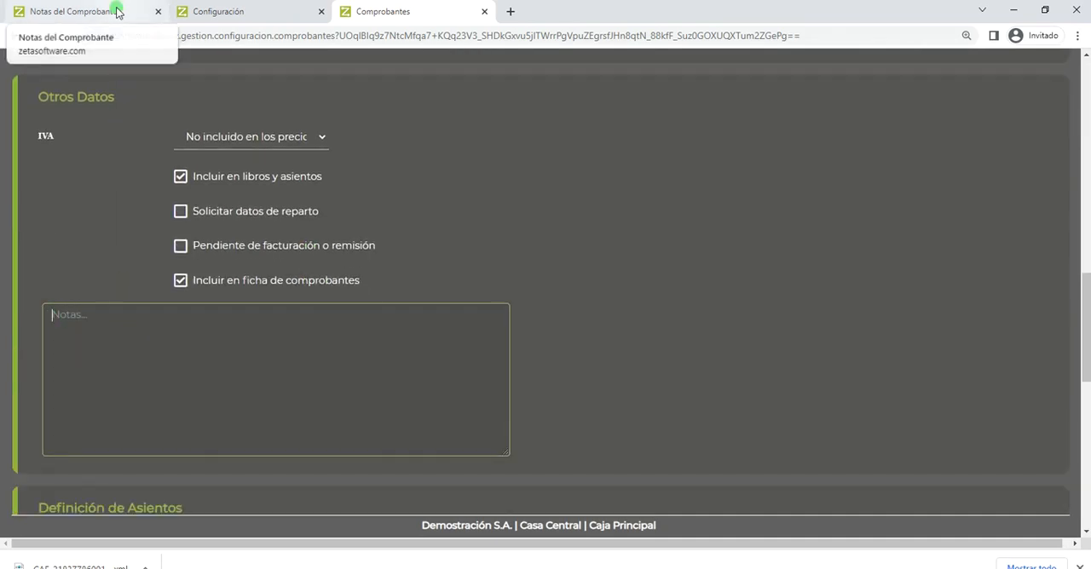
pyautogui.click(211, 13)
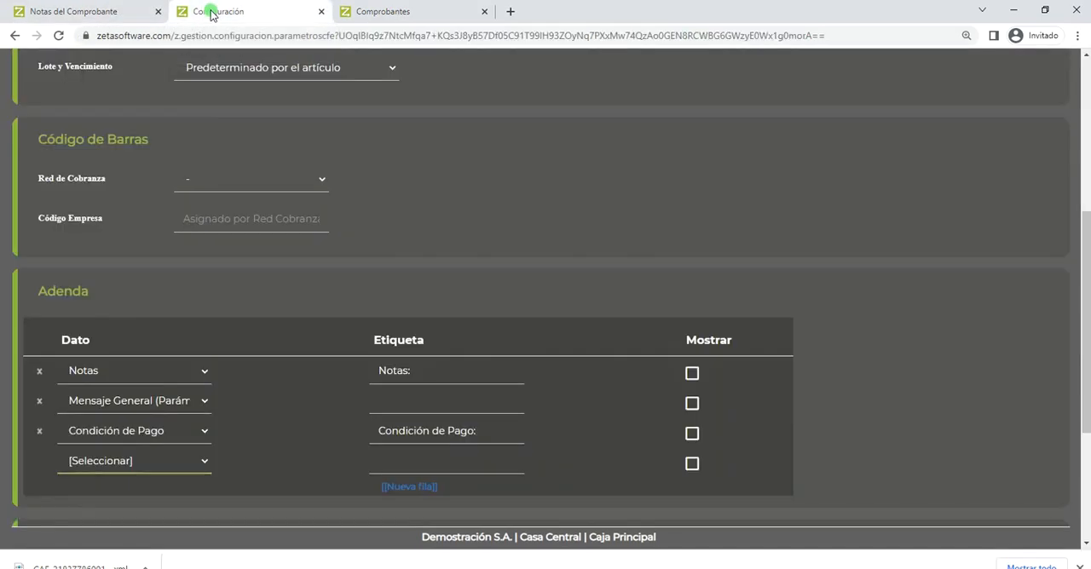
pyautogui.click(126, 461)
pyautogui.scroll(-5, 150, 422)
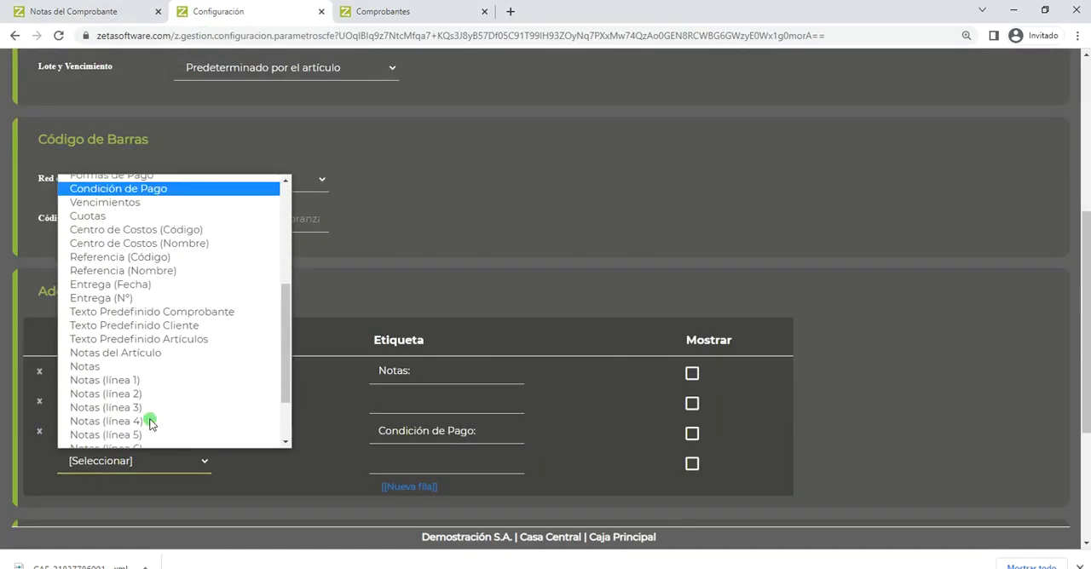
pyautogui.scroll(-1, 150, 424)
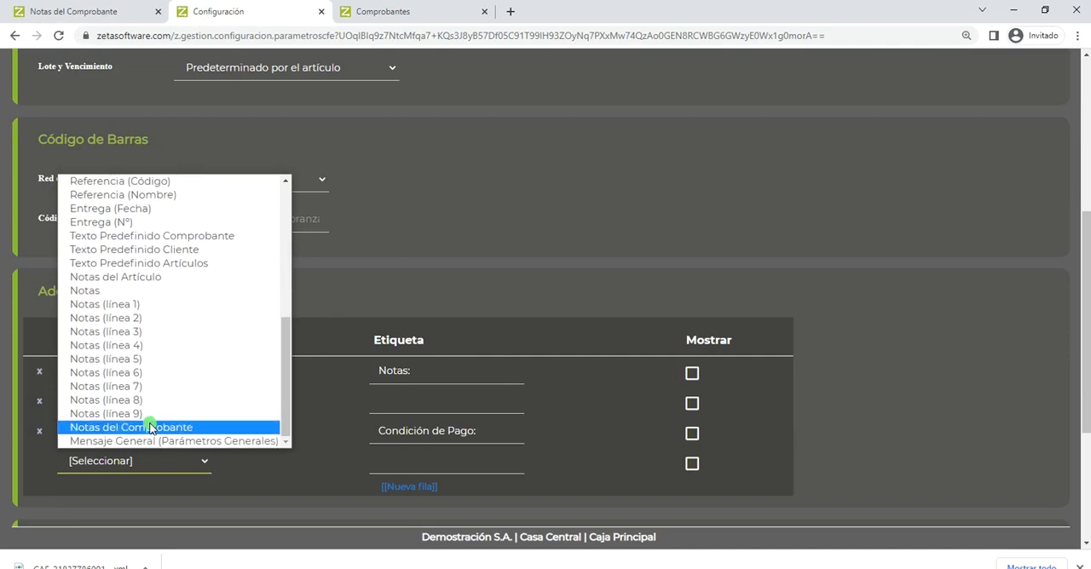
pyautogui.click(494, 287)
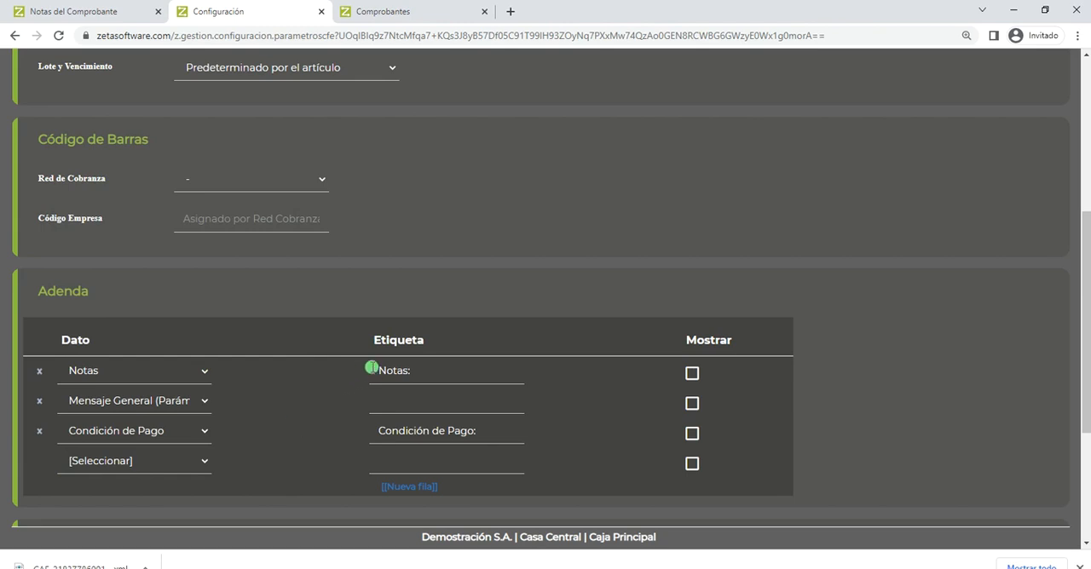
# - Review the Etiqueta column of the Adenda and set the Mensaje General row's label to "Atención:"
pyautogui.moveTo(375, 339); pyautogui.dragTo(421, 343)
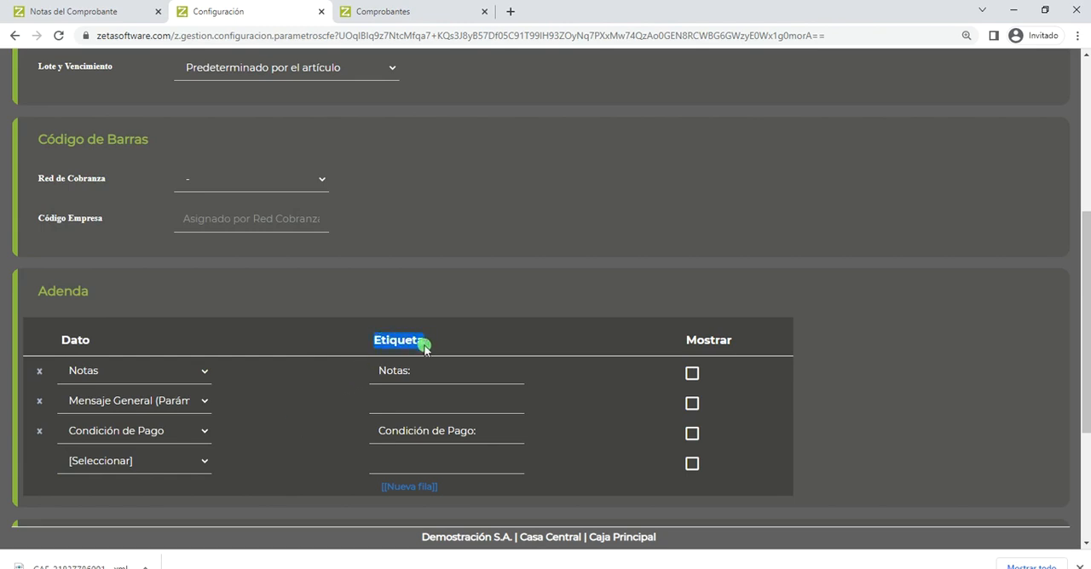
pyautogui.click(394, 371)
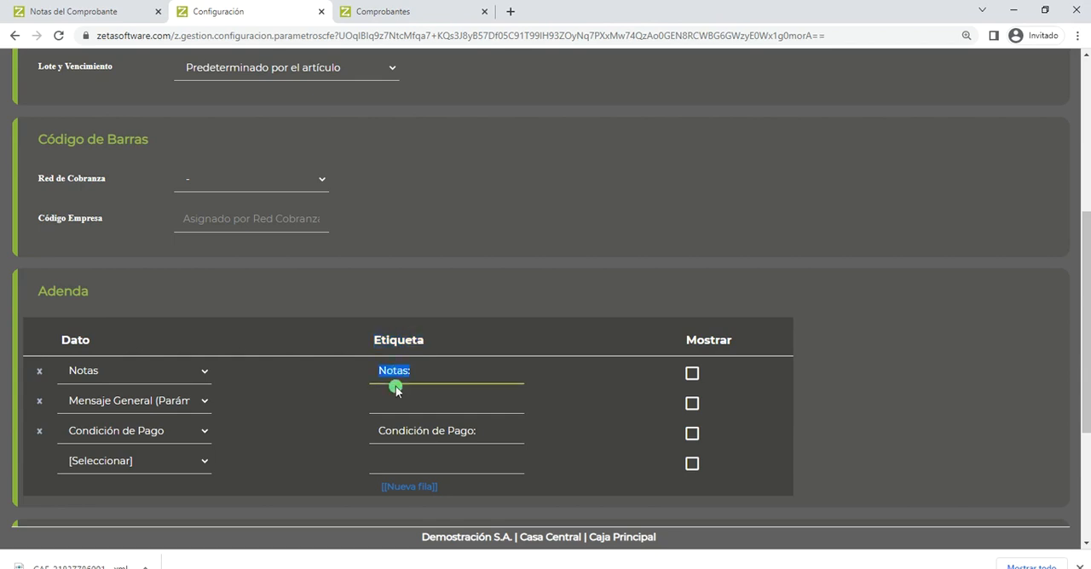
pyautogui.click(399, 434)
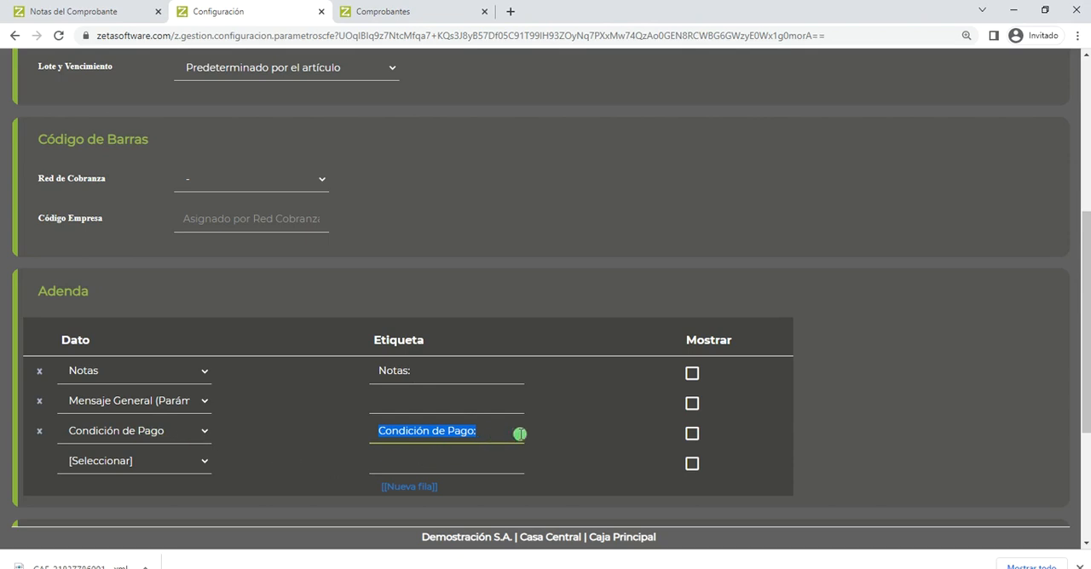
pyautogui.click(398, 403)
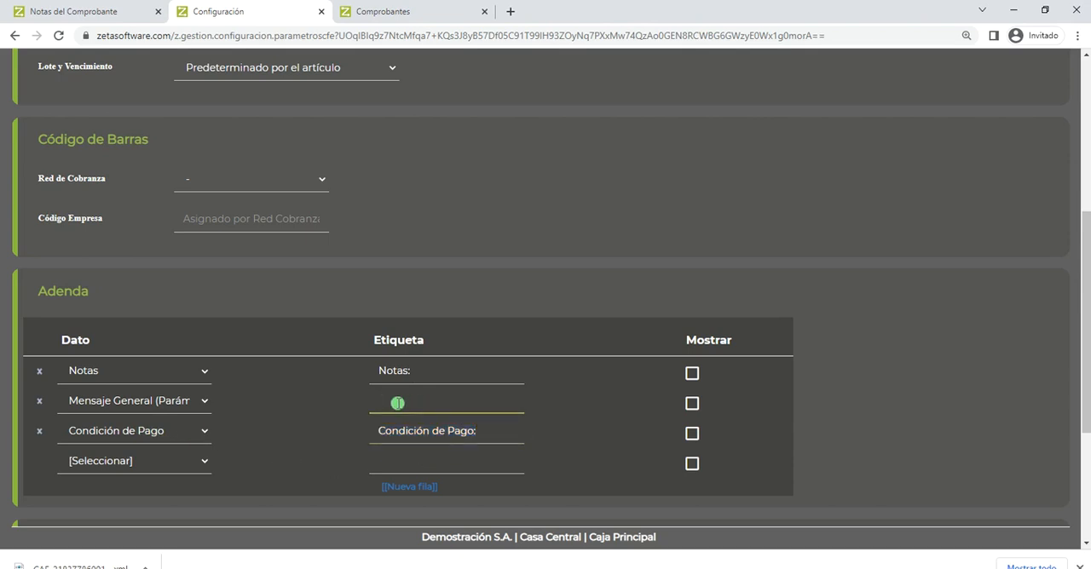
pyautogui.write('Atenció')
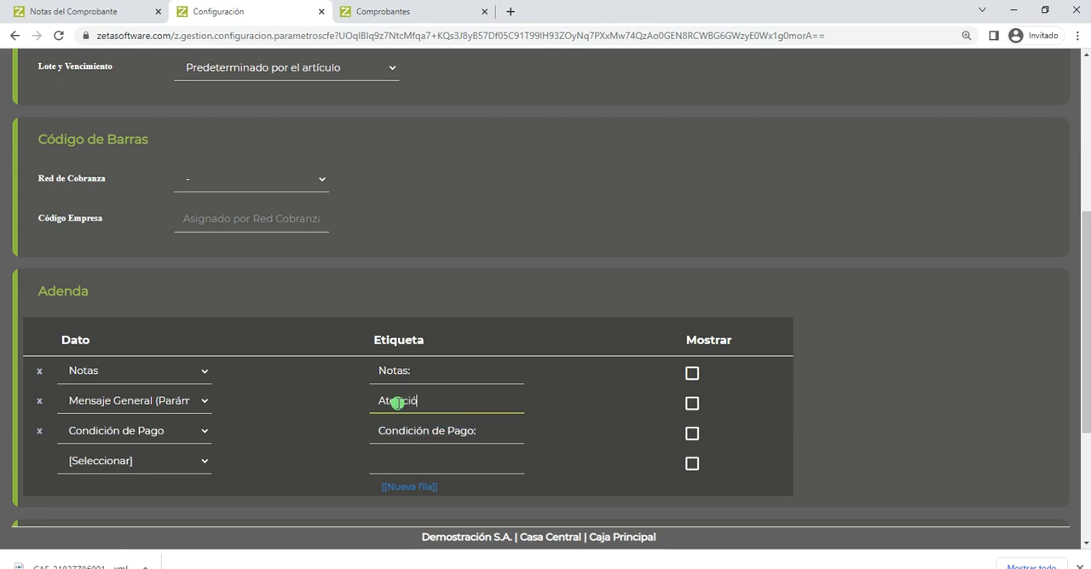
pyautogui.write('mn:')
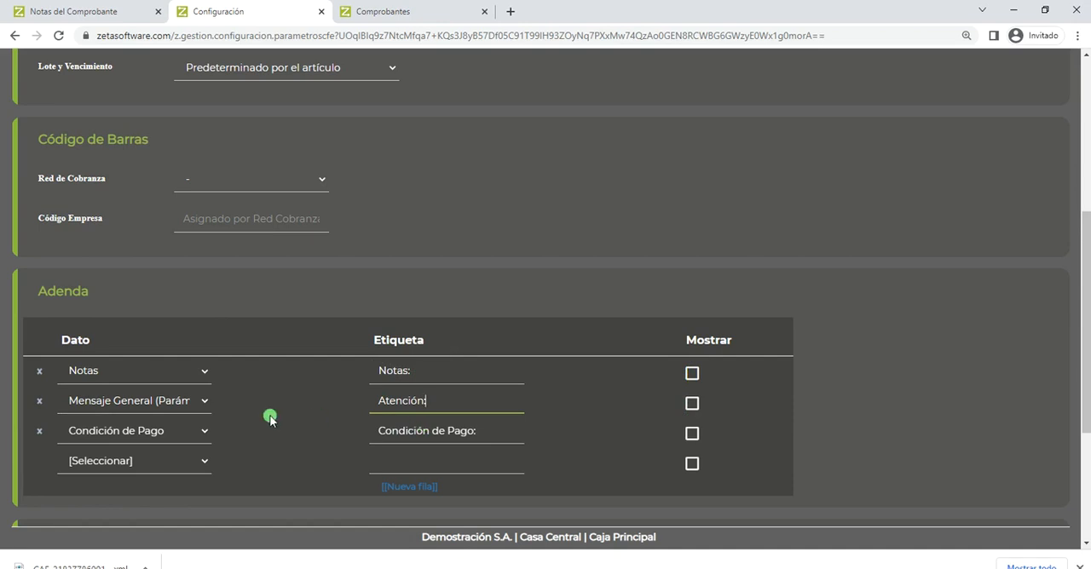
# - Confirm the CFE parameters and switch back to the Notas del Comprobante page of the Venta Crédito (CFE)
pyautogui.scroll(-3, 268, 418)
pyautogui.click(47, 480)
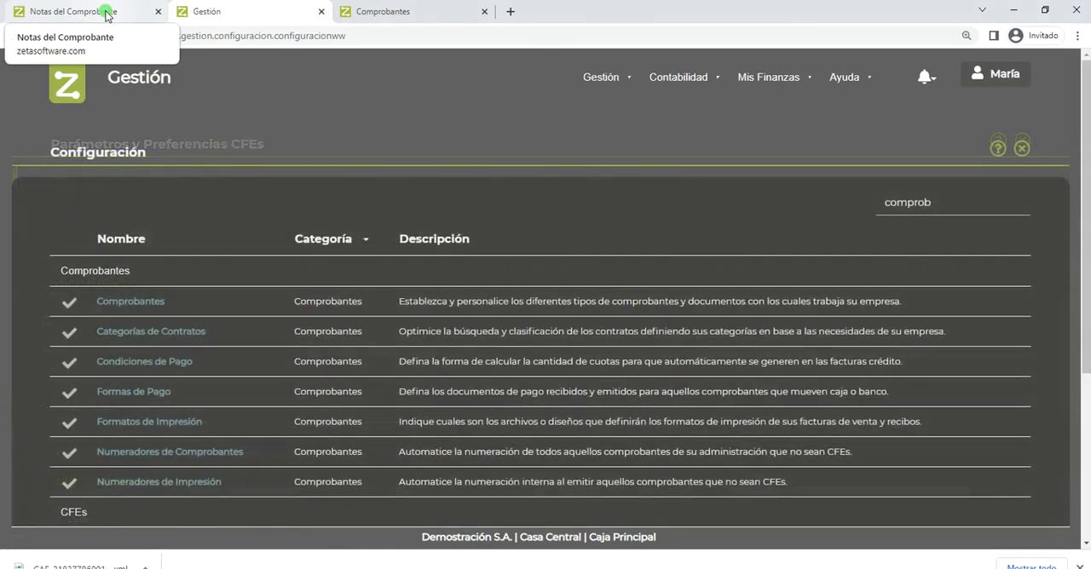
pyautogui.click(106, 14)
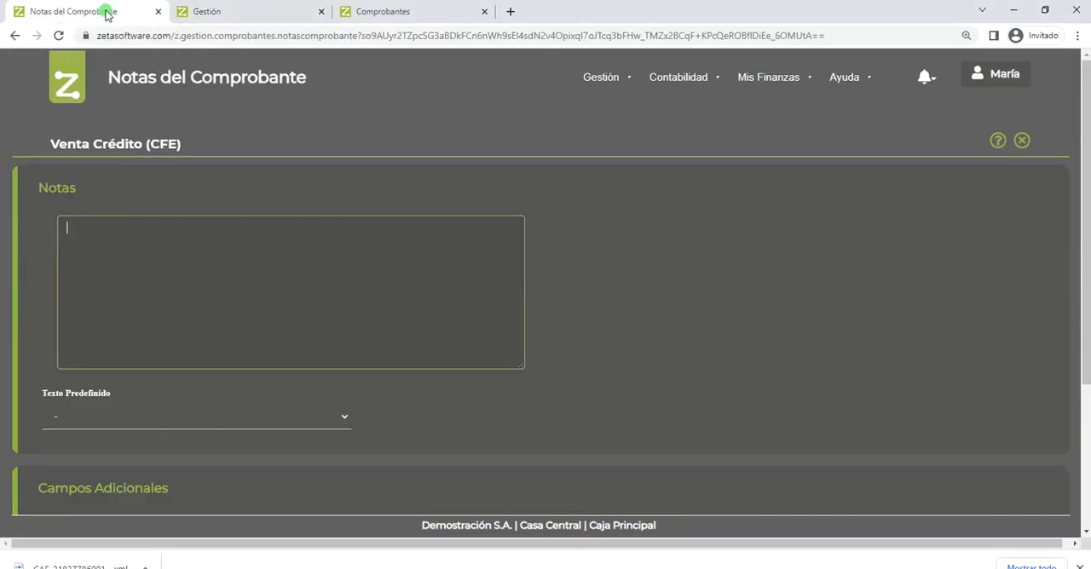
# - Enter "Notas de la factura" as the credit sale voucher's notes and confirm them
pyautogui.write('Notas de la factura')
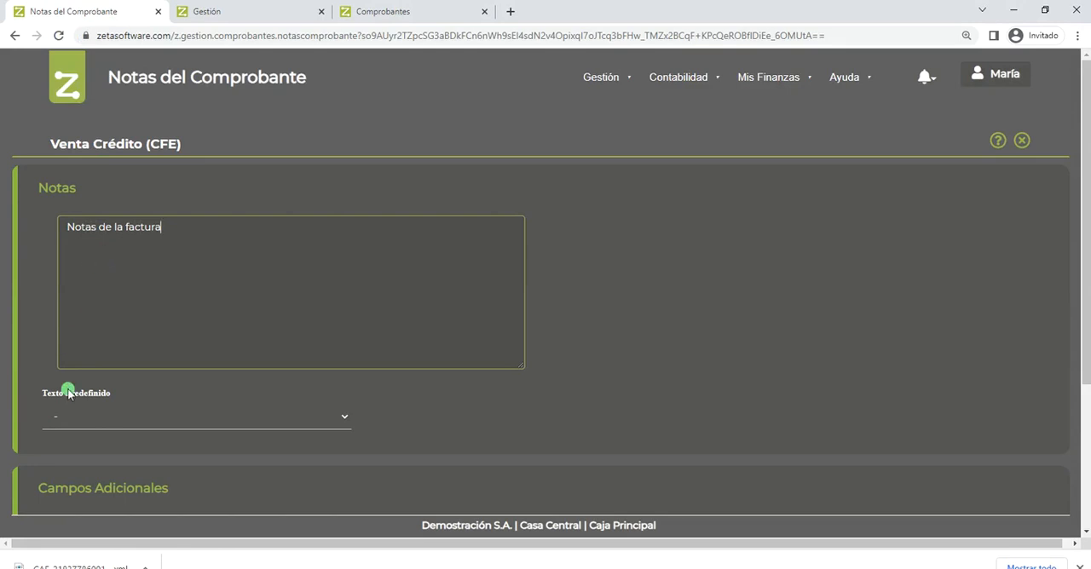
pyautogui.scroll(-3, 65, 390)
pyautogui.click(59, 465)
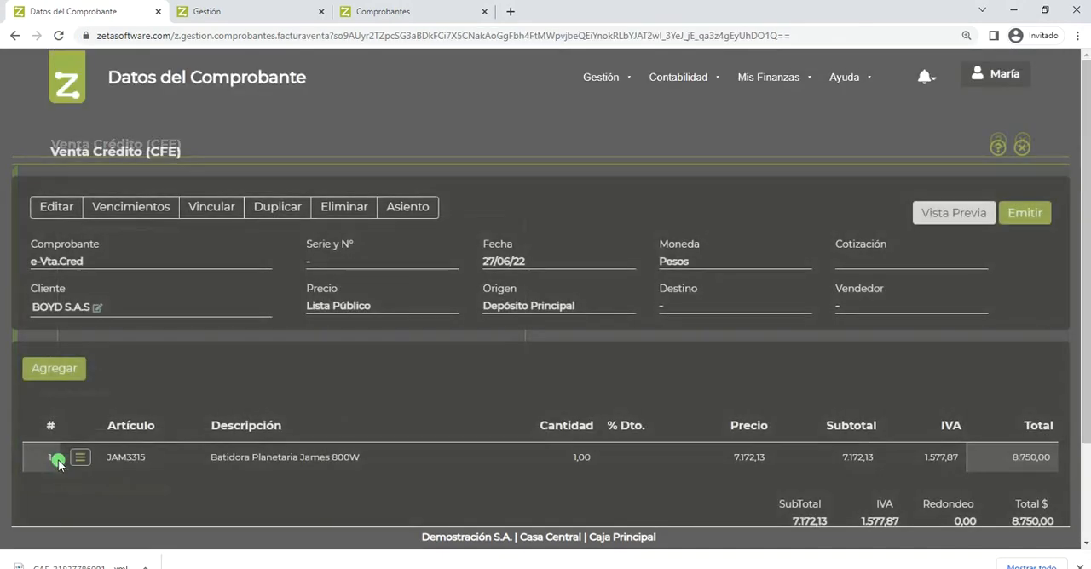
# - Edit the Venta Crédito voucher's header to set the payment Condición to "30 dias" and confirm
pyautogui.click(58, 208)
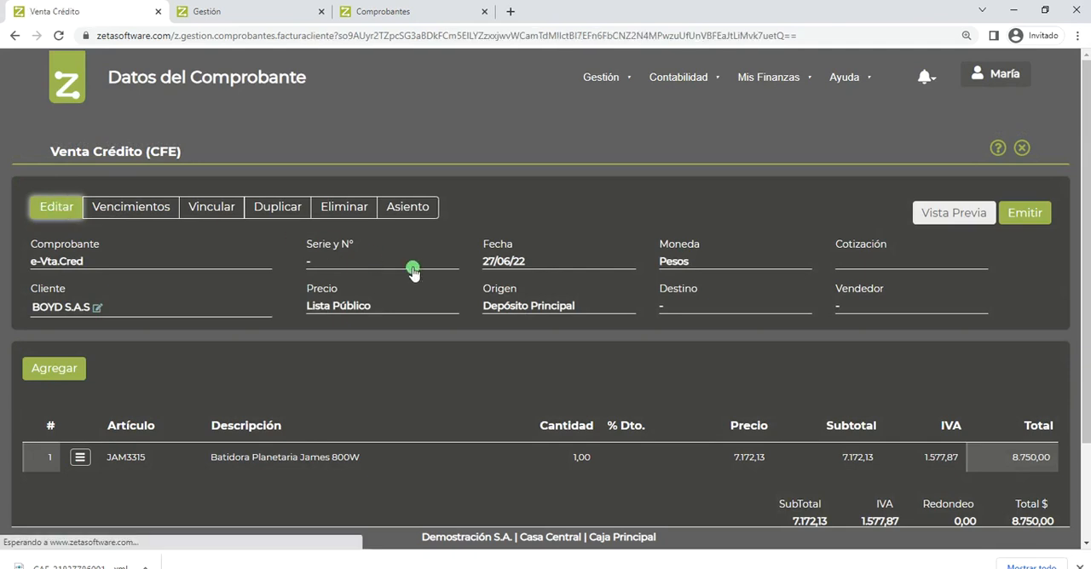
pyautogui.scroll(-3, 277, 398)
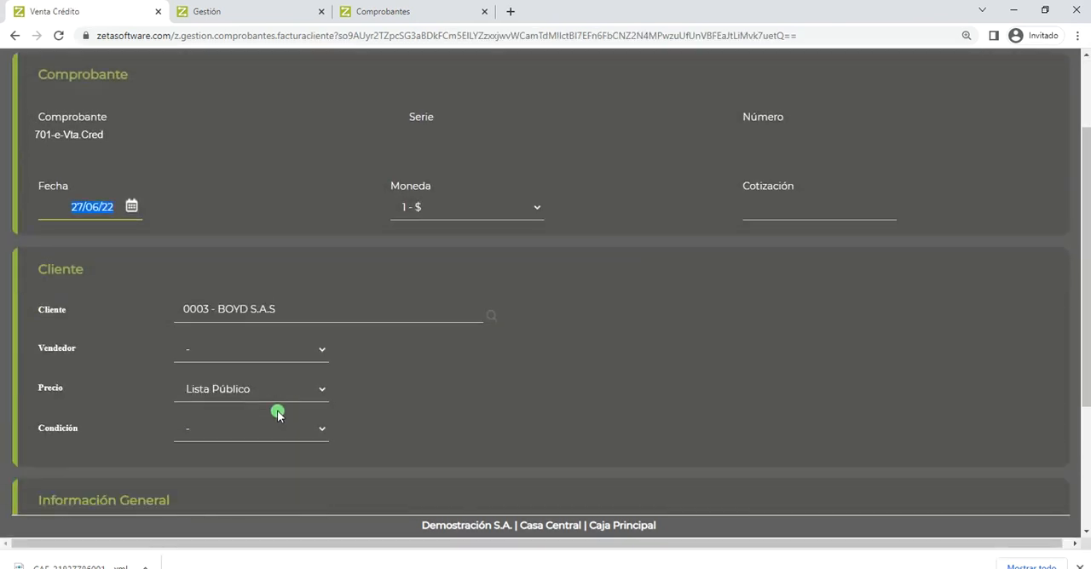
pyautogui.click(277, 410)
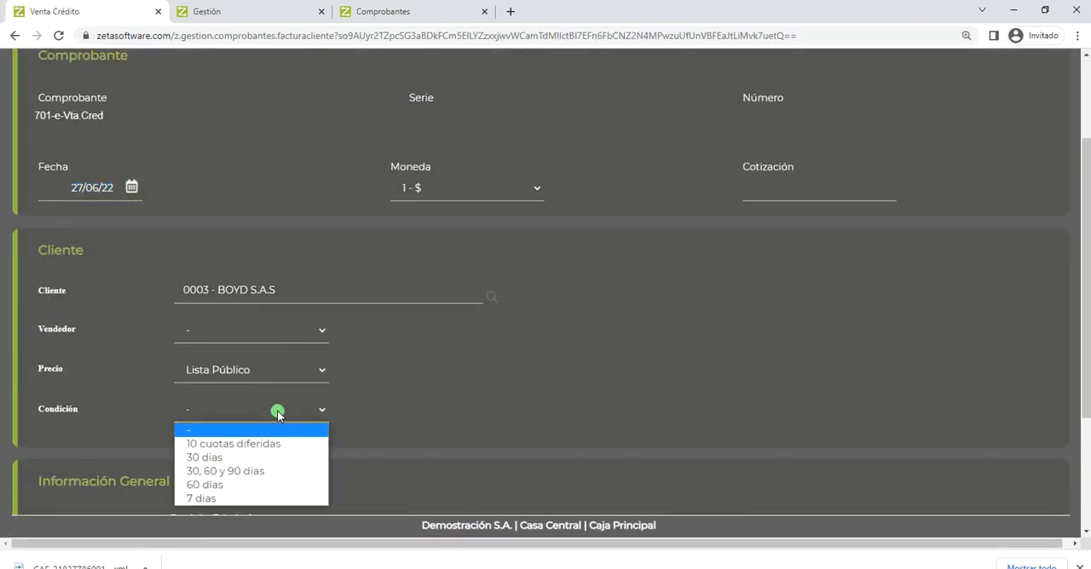
pyautogui.click(268, 457)
pyautogui.scroll(-4, 170, 452)
pyautogui.click(52, 469)
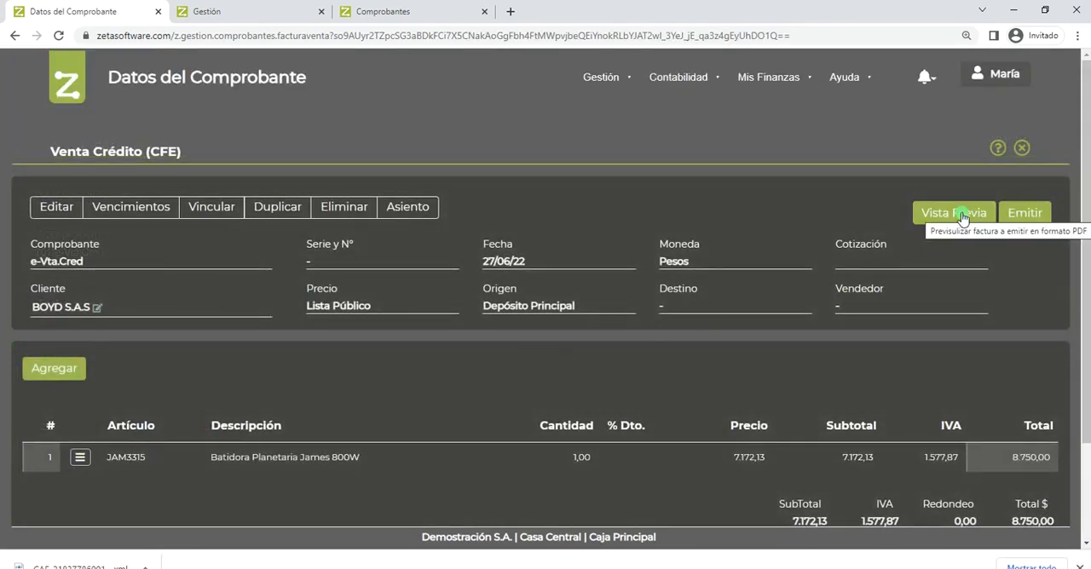
# - Preview the invoice as a PDF and check the notes and payment condition printed in its Adenda
pyautogui.click(960, 215)
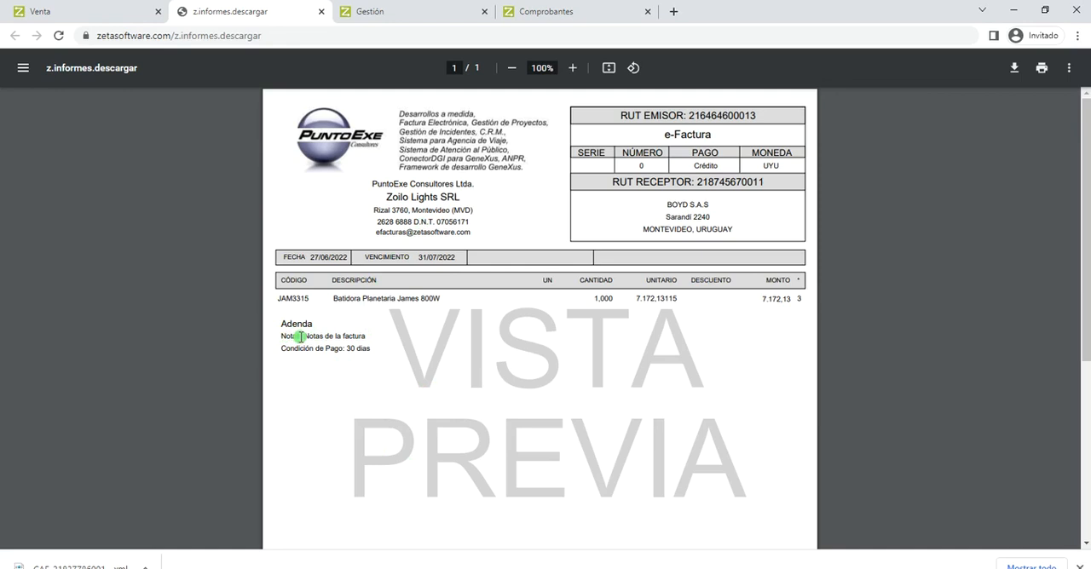
pyautogui.moveTo(366, 338); pyautogui.dragTo(312, 337)
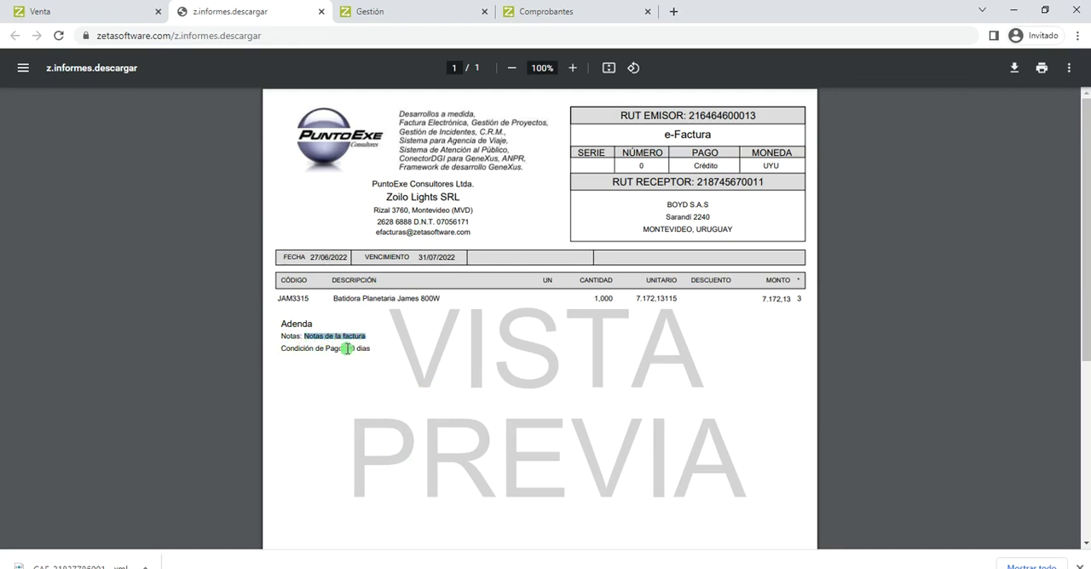
pyautogui.click(346, 348)
pyautogui.moveTo(346, 349); pyautogui.dragTo(373, 349)
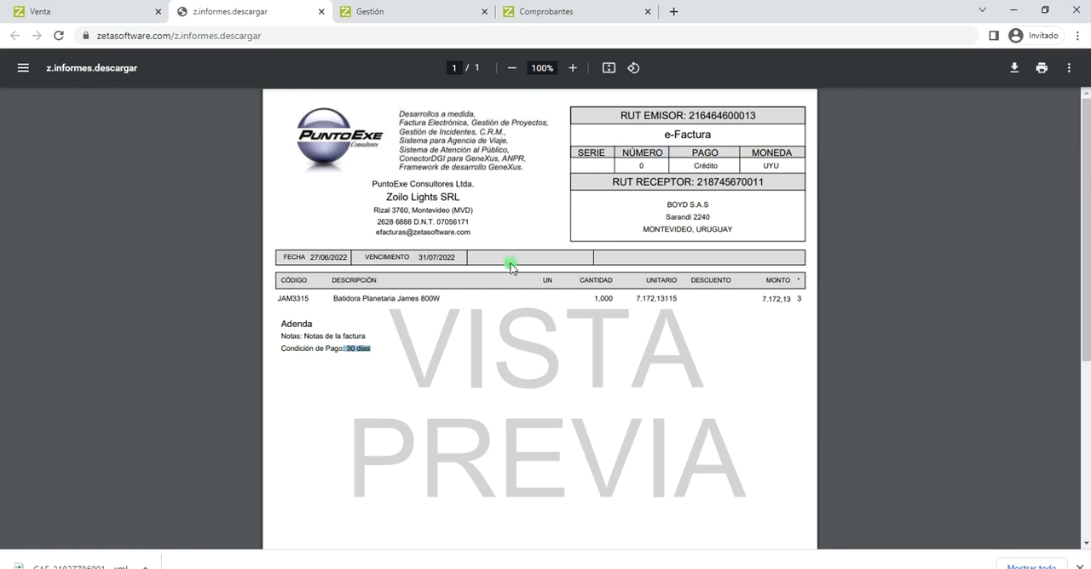
# - Return to the Gestión configuration list, filter it by "param" and open Parámetros Generales
pyautogui.click(597, 12)
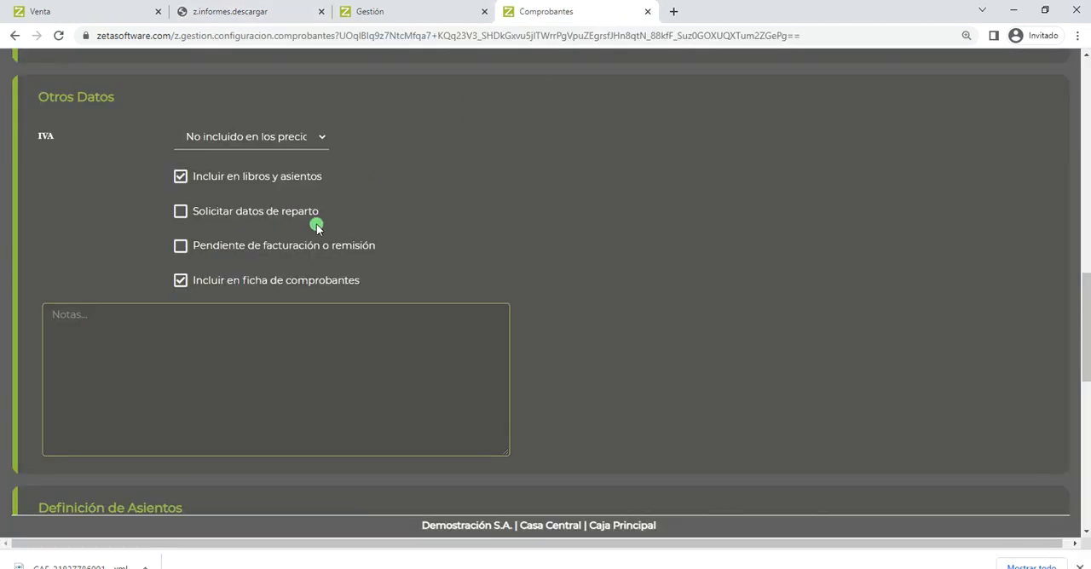
pyautogui.scroll(5, 316, 226)
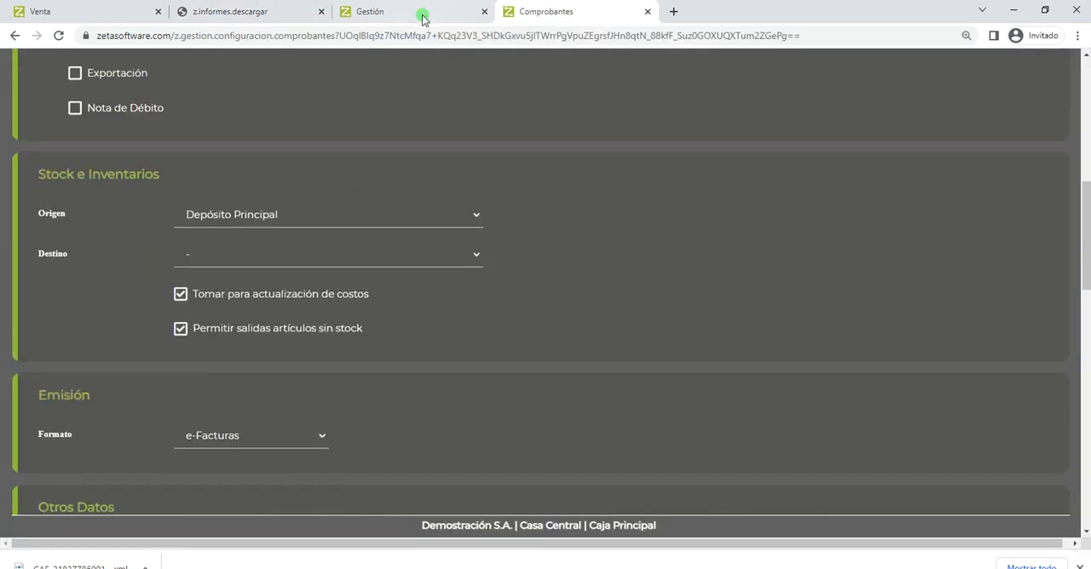
pyautogui.click(410, 15)
pyautogui.scroll(-1, 360, 213)
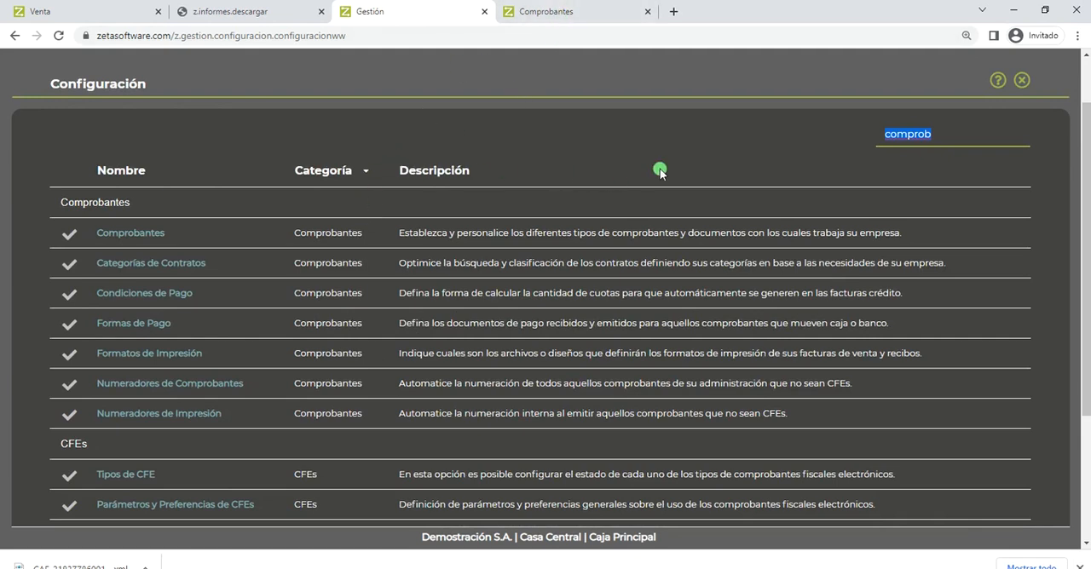
pyautogui.write('param')
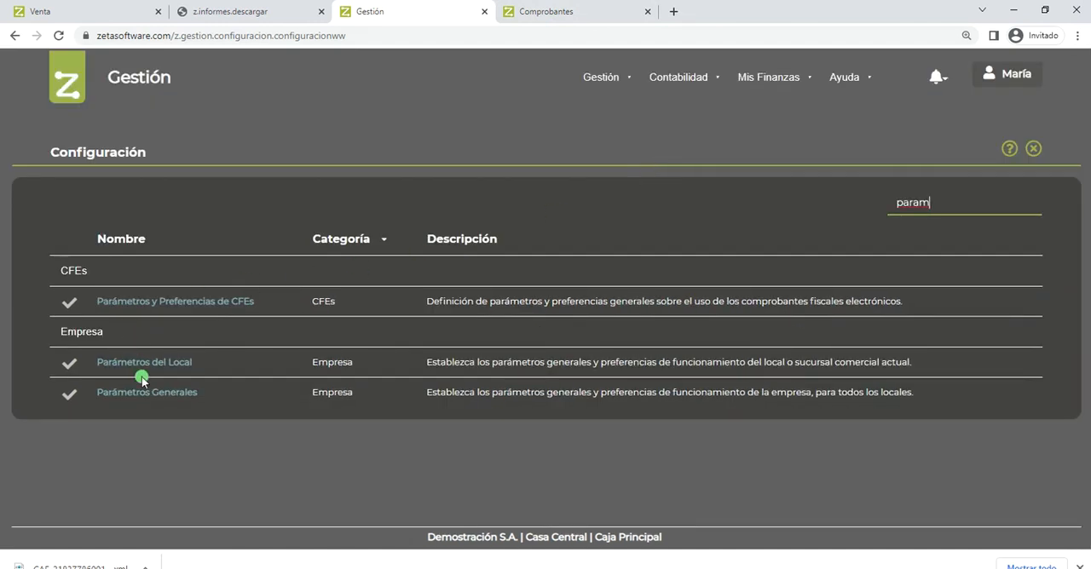
pyautogui.click(141, 392)
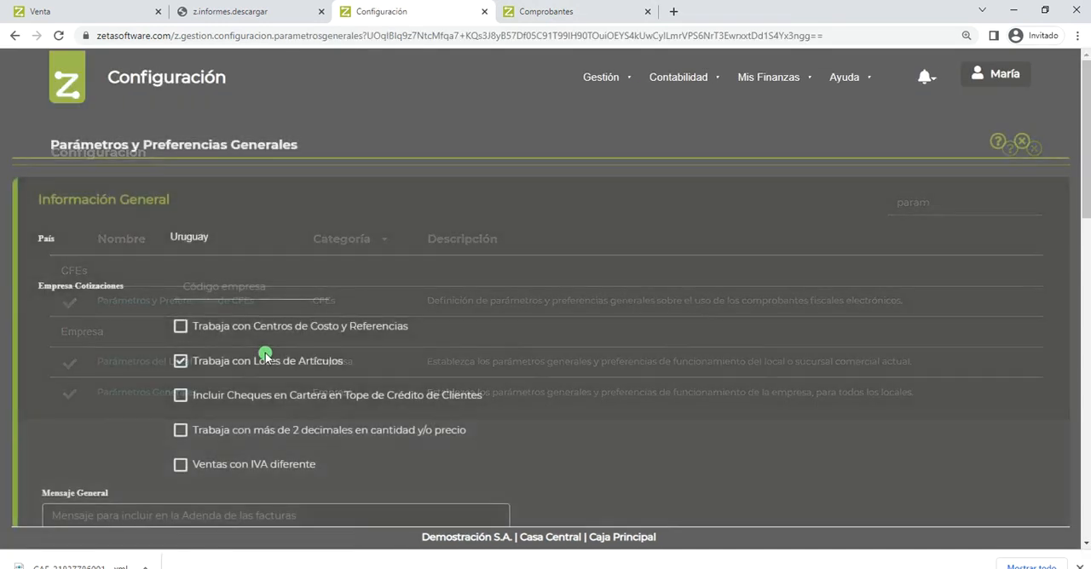
# - Set the company's Mensaje General to "Texto general de las facturas" and confirm the general parameters
pyautogui.click(186, 384)
pyautogui.write('Texto general de las facturas')
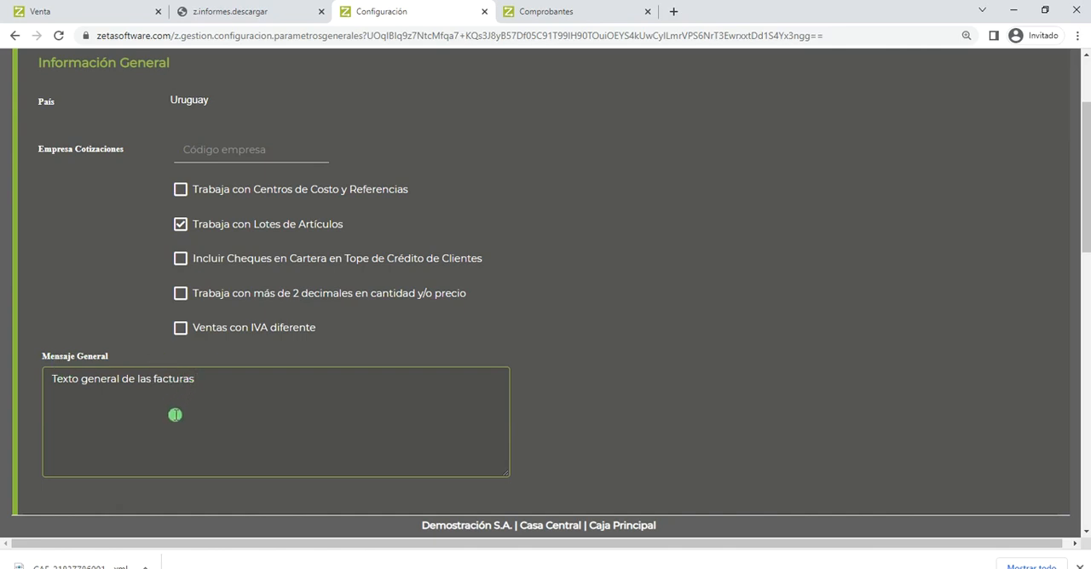
pyautogui.scroll(-3, 174, 417)
pyautogui.scroll(-7, 174, 417)
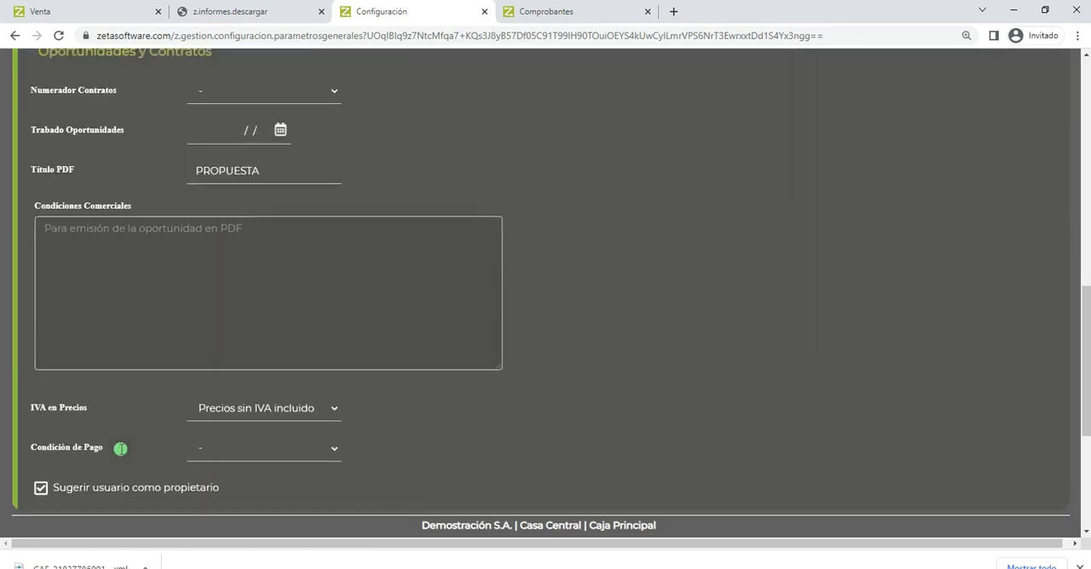
pyautogui.click(52, 465)
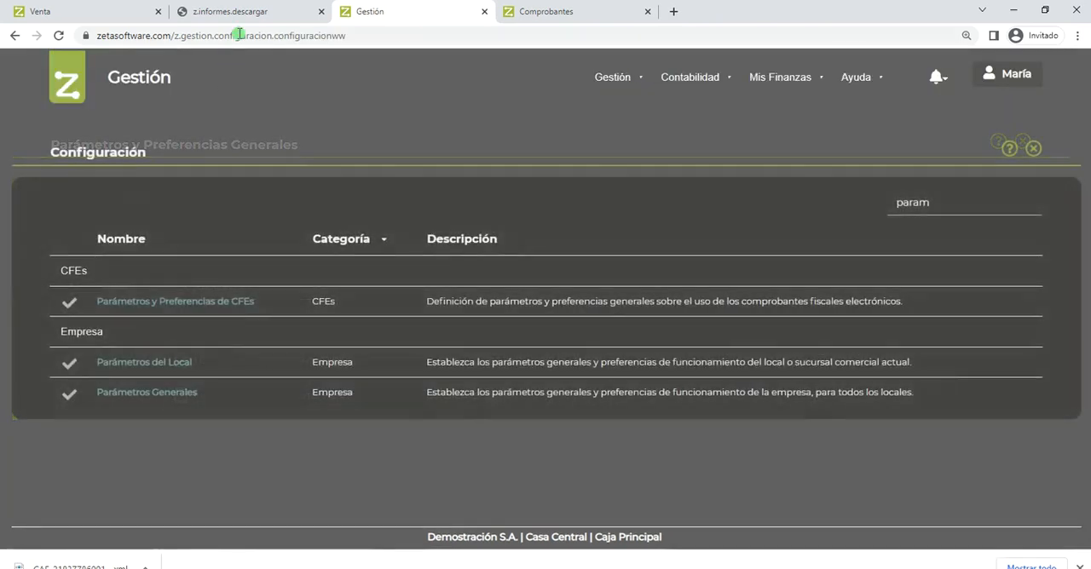
# - Return to the credit sale voucher, preview its PDF again and examine the general message line in the Adenda
pyautogui.click(94, 11)
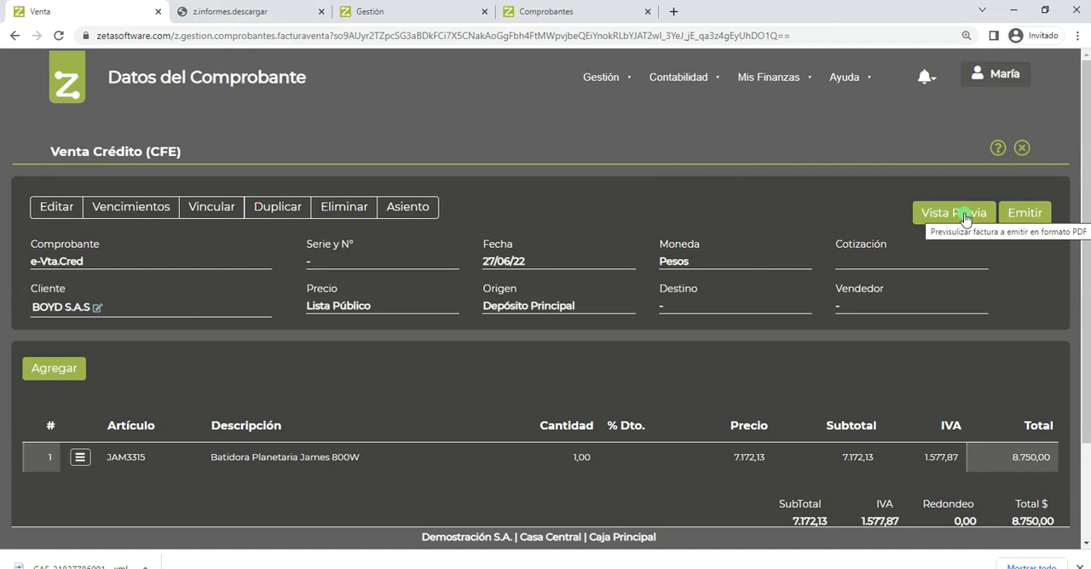
pyautogui.click(964, 214)
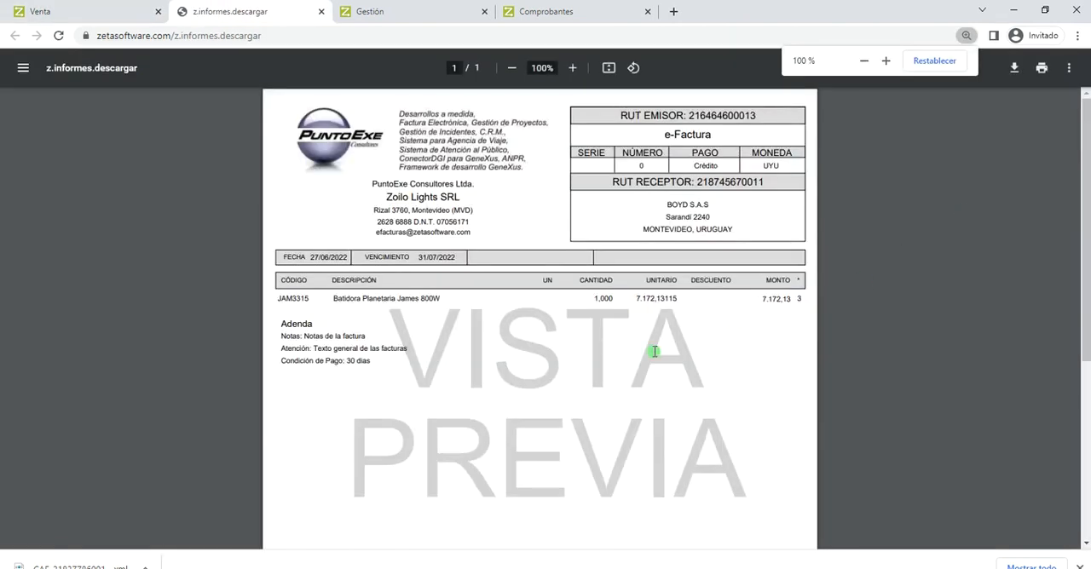
pyautogui.moveTo(281, 349); pyautogui.dragTo(410, 348)
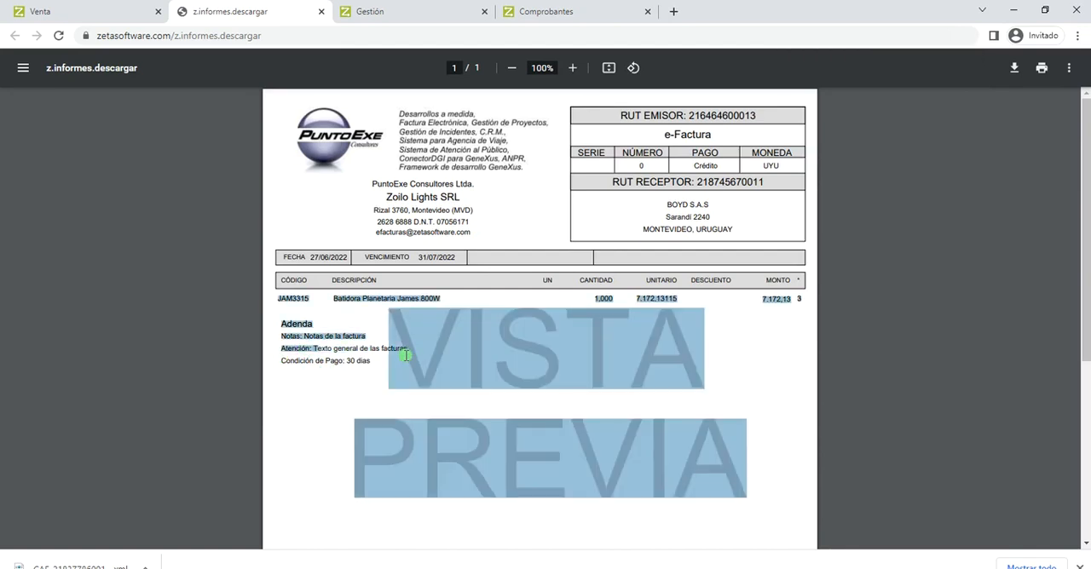
pyautogui.click(369, 387)
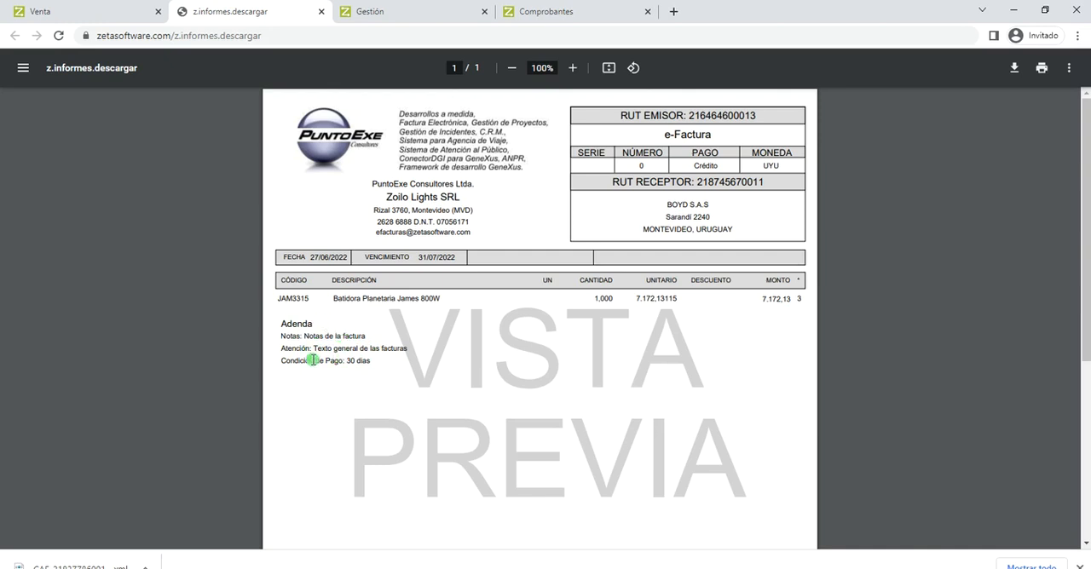
pyautogui.scroll(-4, 315, 355)
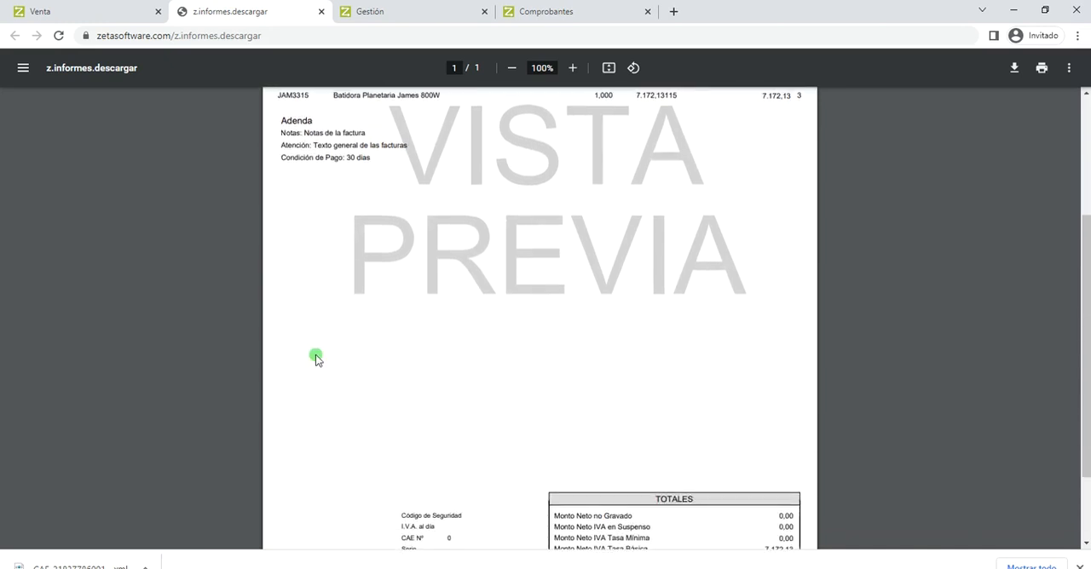